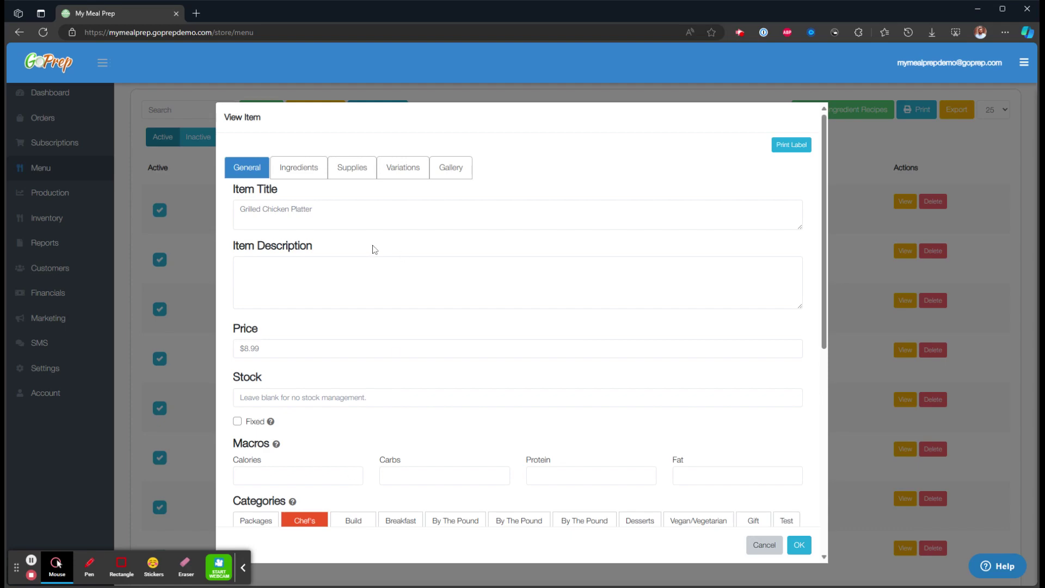
- Open the Grilled Chicken Platter's ingredients and examine the serving size unit and quantity fields
{"action": "left_click", "coordinate": [307, 174]}
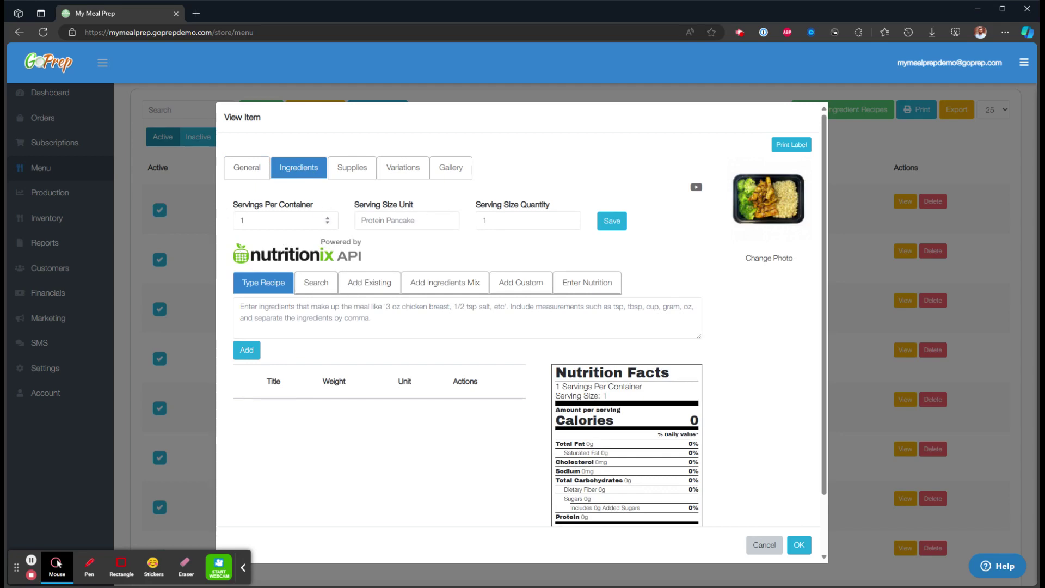
{"action": "left_click", "coordinate": [411, 220]}
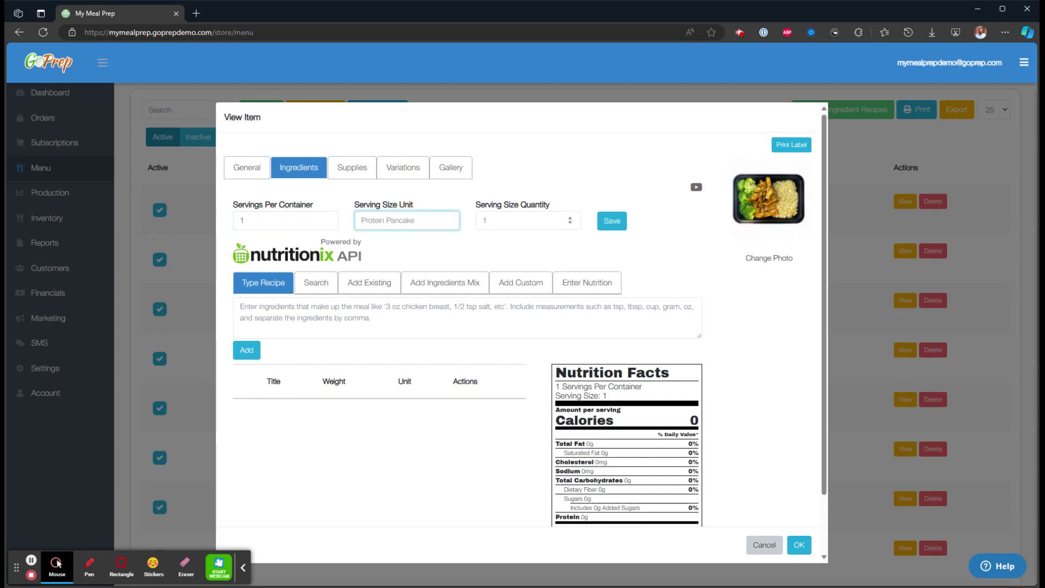
{"action": "left_click", "coordinate": [515, 220]}
{"action": "left_click", "coordinate": [512, 189]}
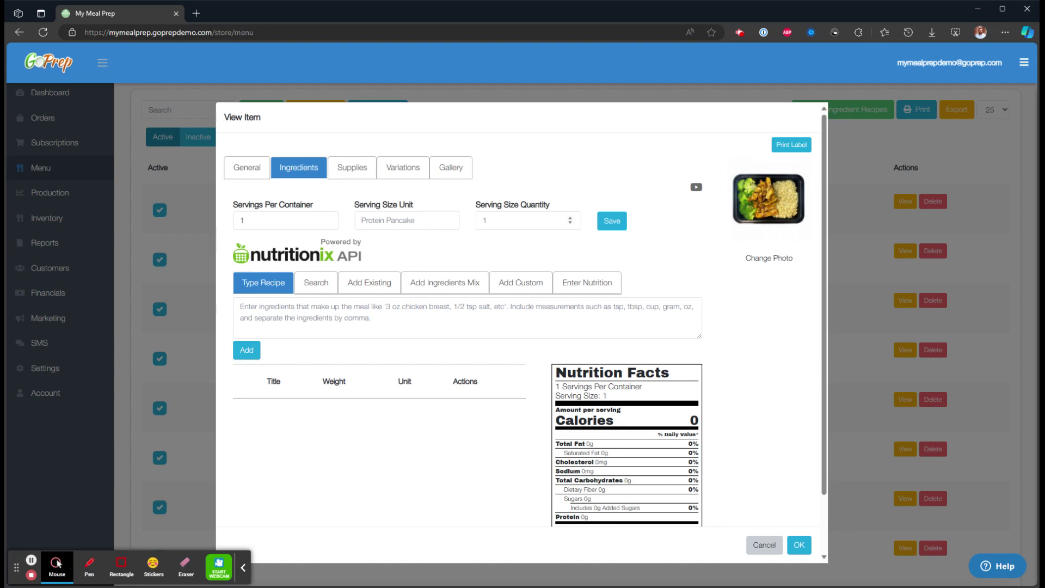
- Try 4 as the servings per container and restore the value to 1
{"action": "double_click", "coordinate": [242, 220]}
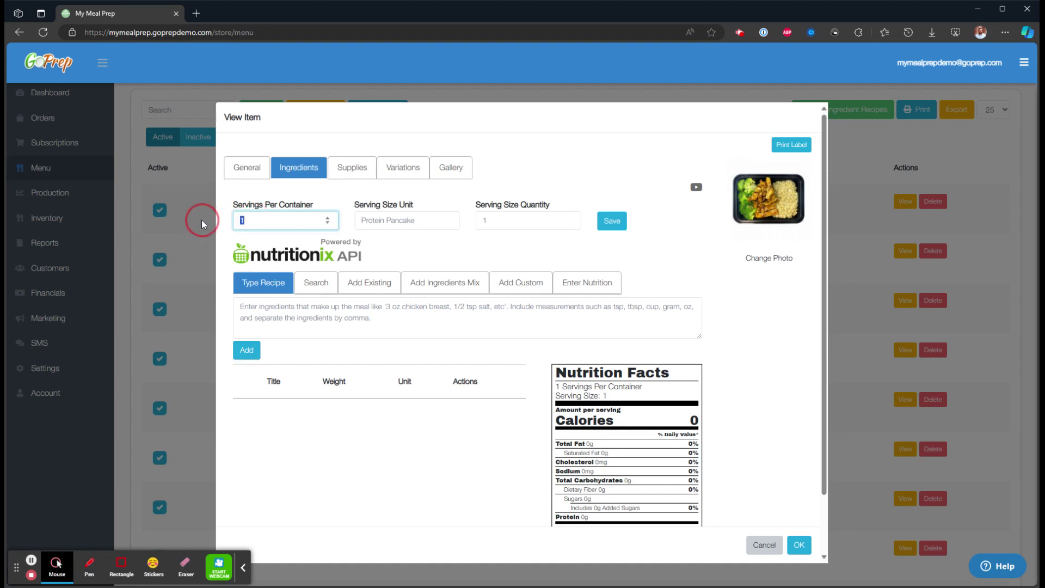
{"action": "type", "text": "4"}
{"action": "key", "text": "BackSpace"}
{"action": "type", "text": "1"}
{"action": "left_click", "coordinate": [592, 183]}
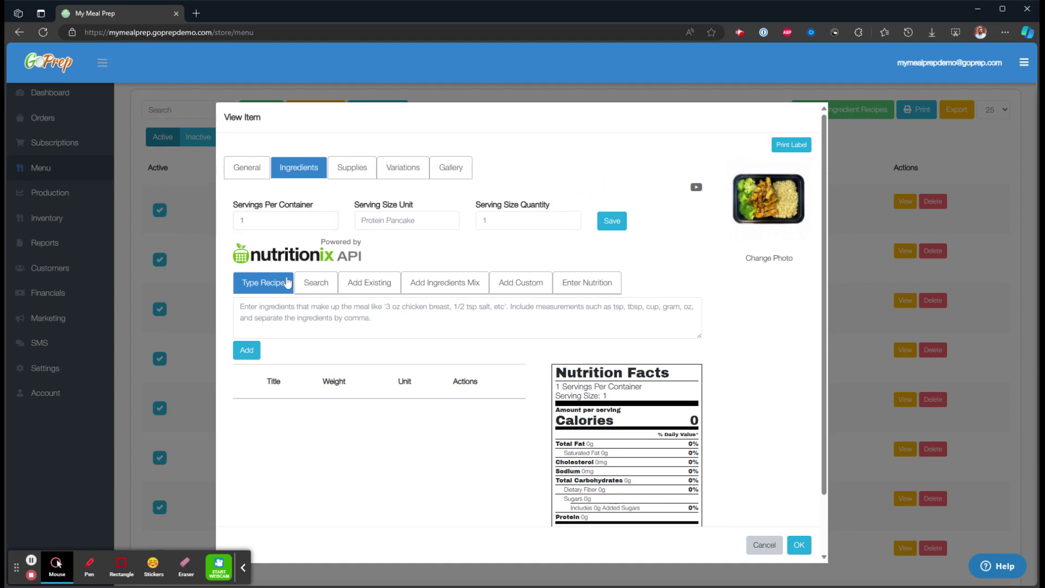
- Add "8 oz grilled chicken" to the item's ingredients as a typed recipe
{"action": "scroll", "coordinate": [409, 287], "scroll_direction": "down", "scroll_amount": 2}
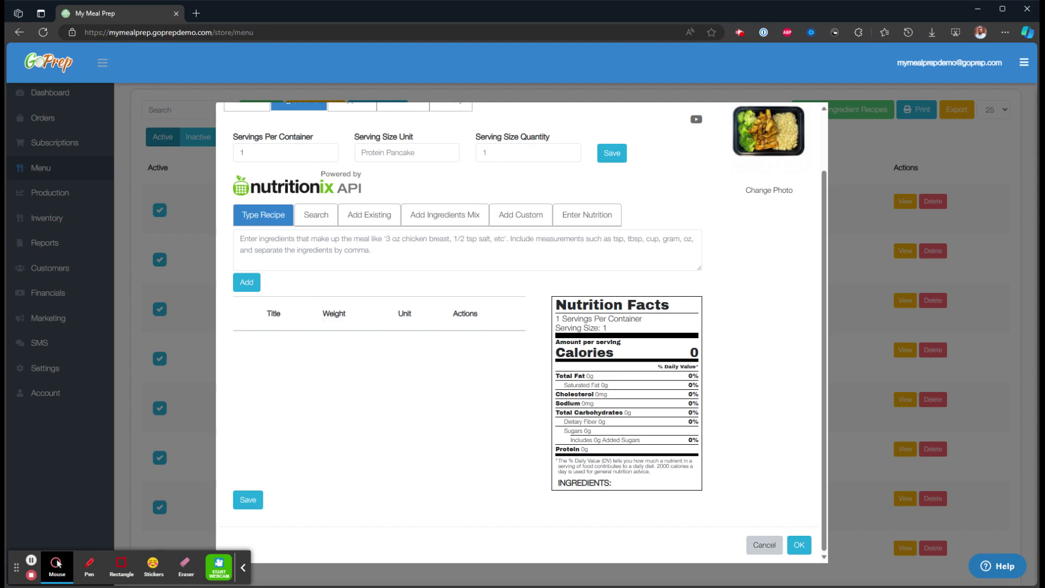
{"action": "left_click", "coordinate": [280, 253]}
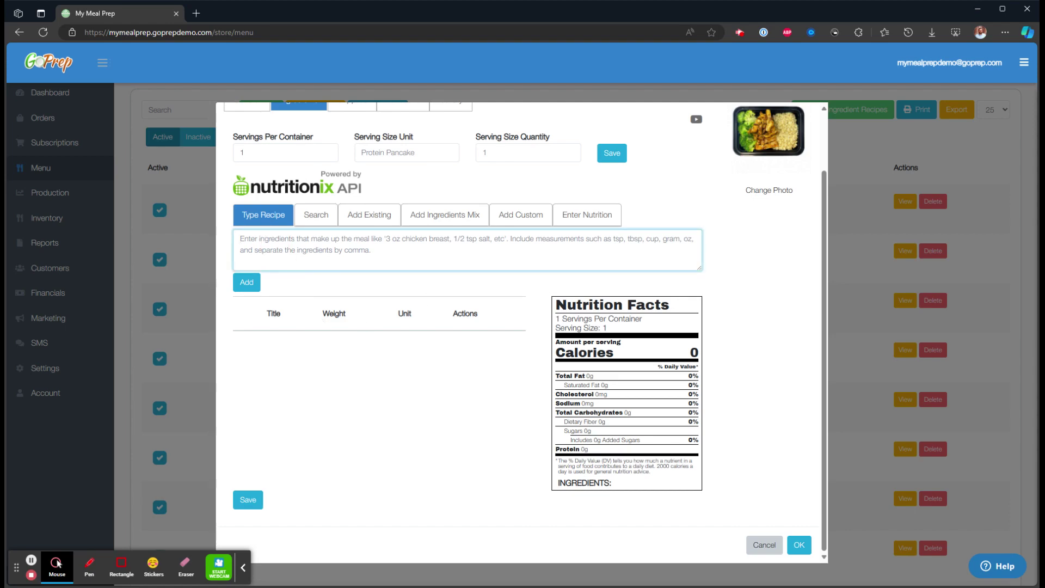
{"action": "type", "text": "8 oz grilled chicken"}
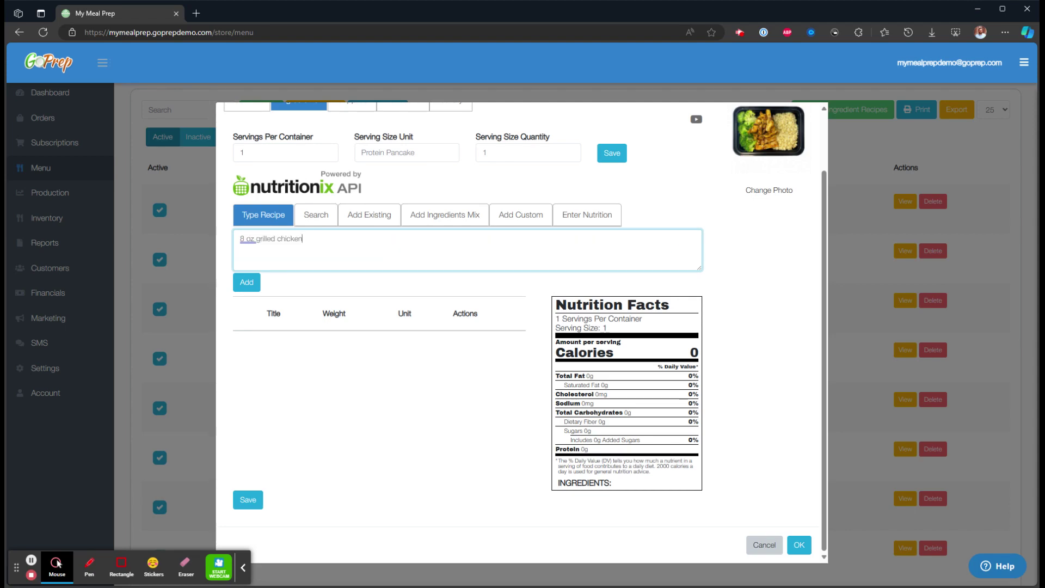
{"action": "left_click_drag", "start_coordinate": [304, 239], "coordinate": [225, 238]}
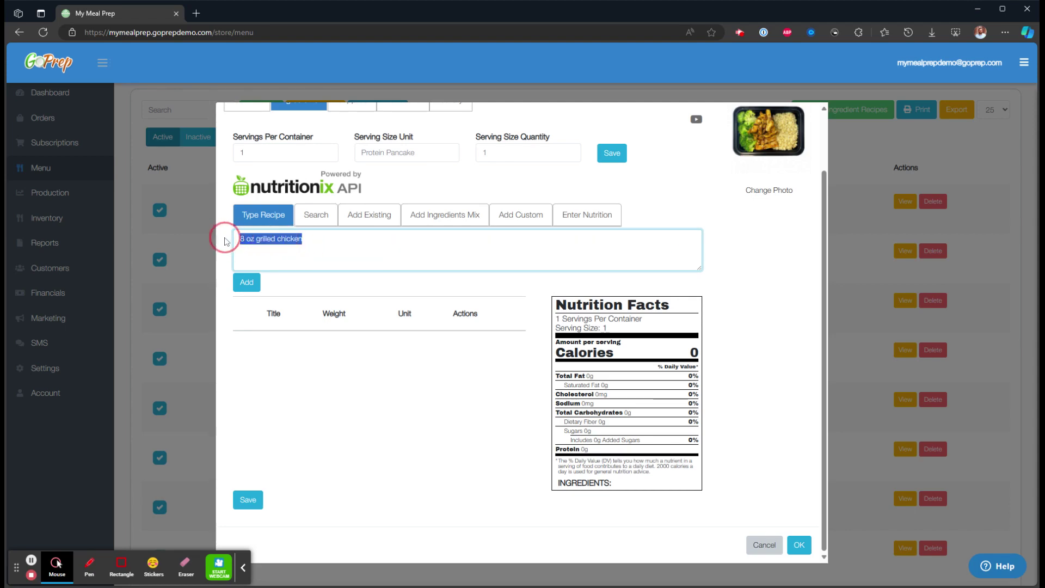
{"action": "left_click", "coordinate": [335, 290]}
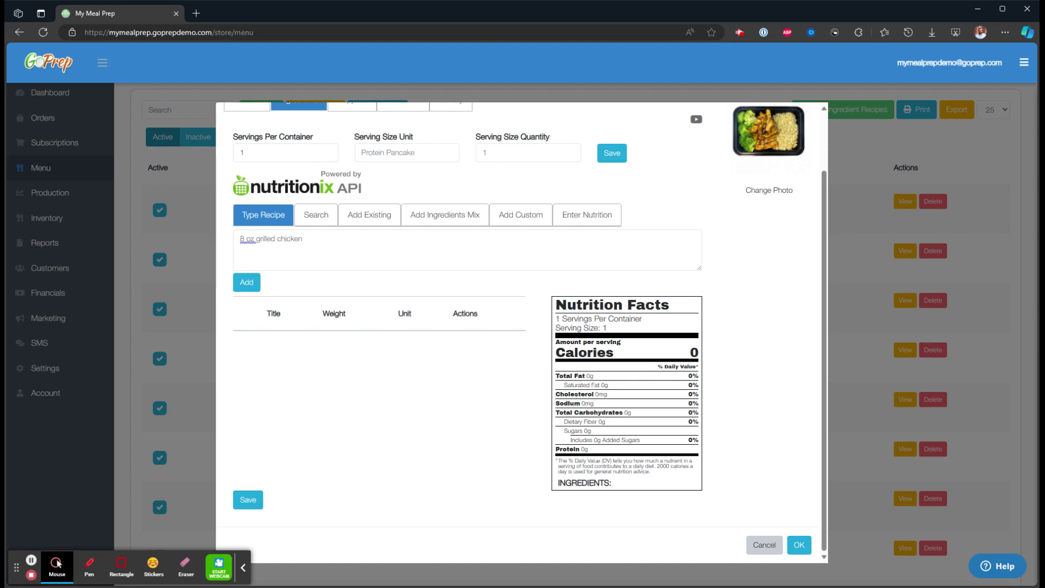
{"action": "left_click", "coordinate": [245, 285]}
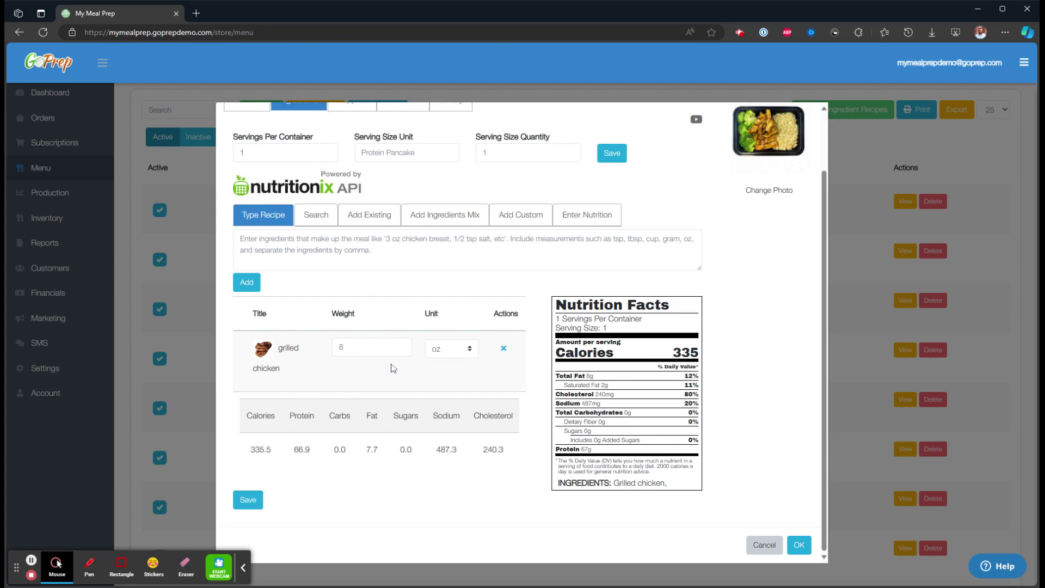
- Try a lower weight for the grilled chicken, restore it to 8 oz, and review the nutrition values
{"action": "left_click_drag", "start_coordinate": [554, 300], "coordinate": [683, 487]}
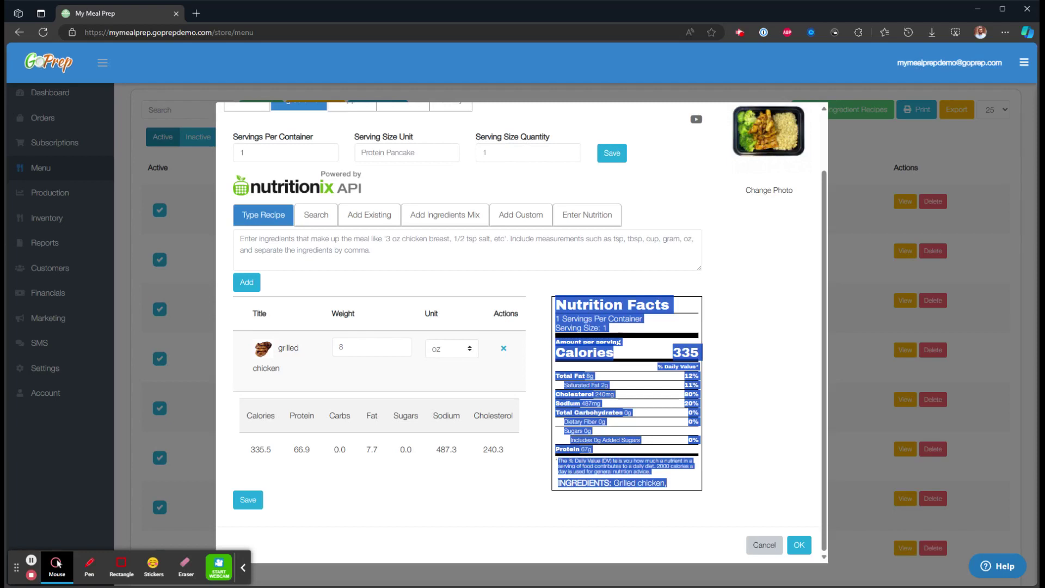
{"action": "left_click", "coordinate": [738, 429]}
{"action": "left_click", "coordinate": [401, 350]}
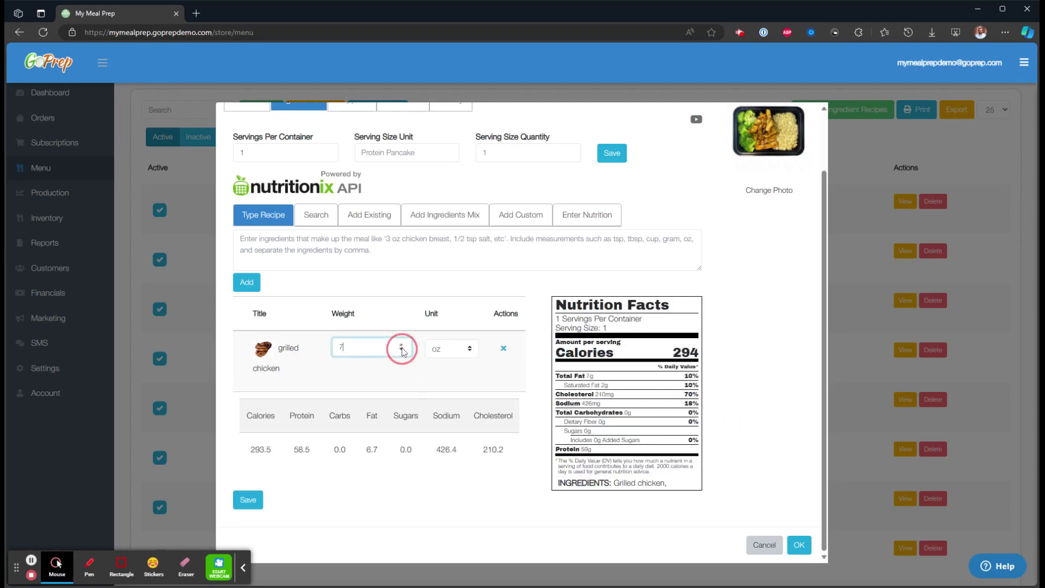
{"action": "left_click", "coordinate": [402, 350]}
{"action": "left_click", "coordinate": [402, 344]}
{"action": "left_click", "coordinate": [401, 345]}
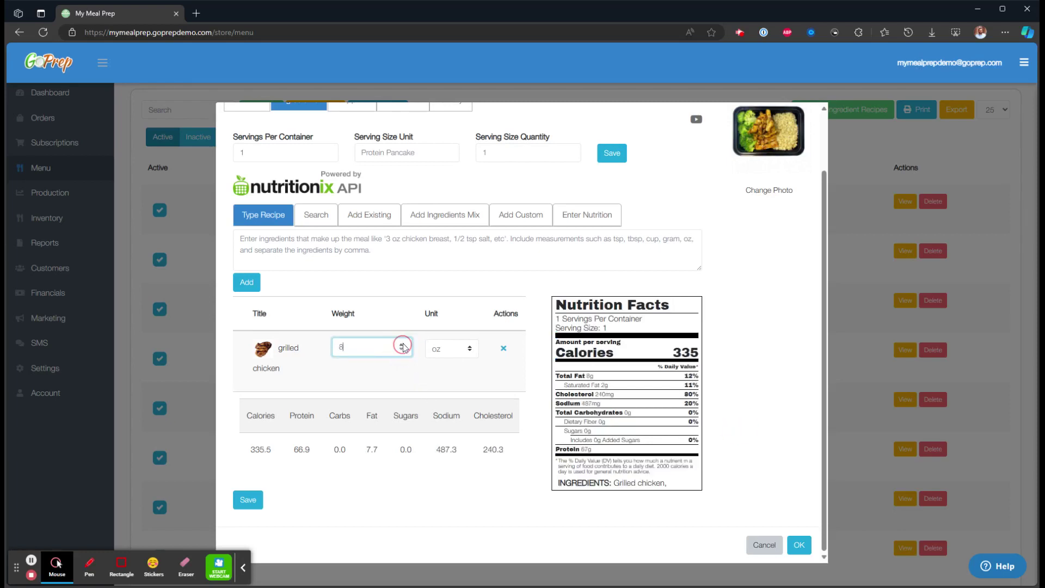
{"action": "left_click", "coordinate": [438, 348]}
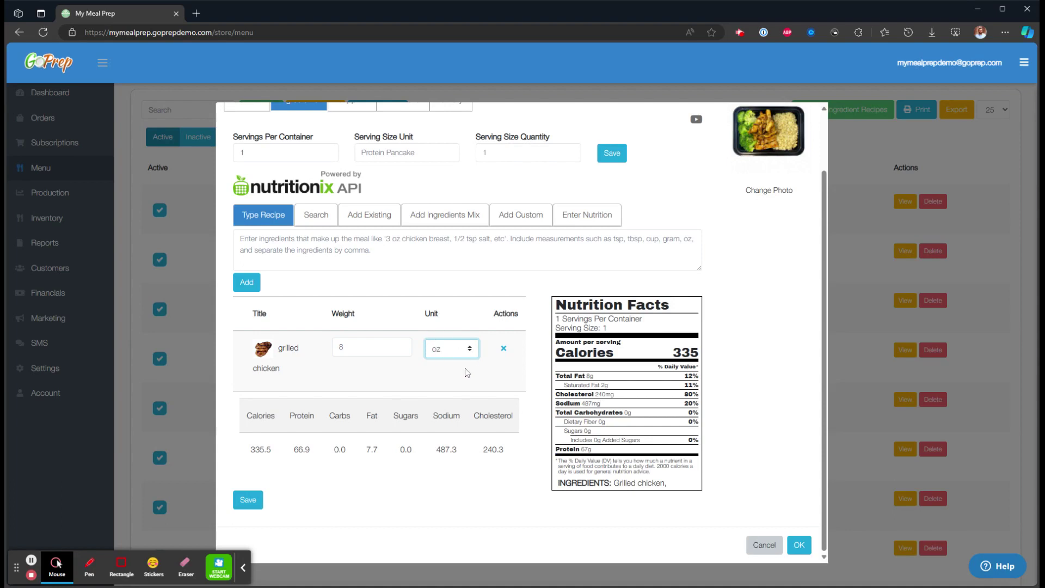
{"action": "left_click_drag", "start_coordinate": [249, 449], "coordinate": [414, 445]}
{"action": "left_click", "coordinate": [389, 479]}
- Examine the other ingredient entry methods: database search, existing ingredients, ingredient mixes, custom ingredients and manual nutrition
{"action": "left_click", "coordinate": [314, 217]}
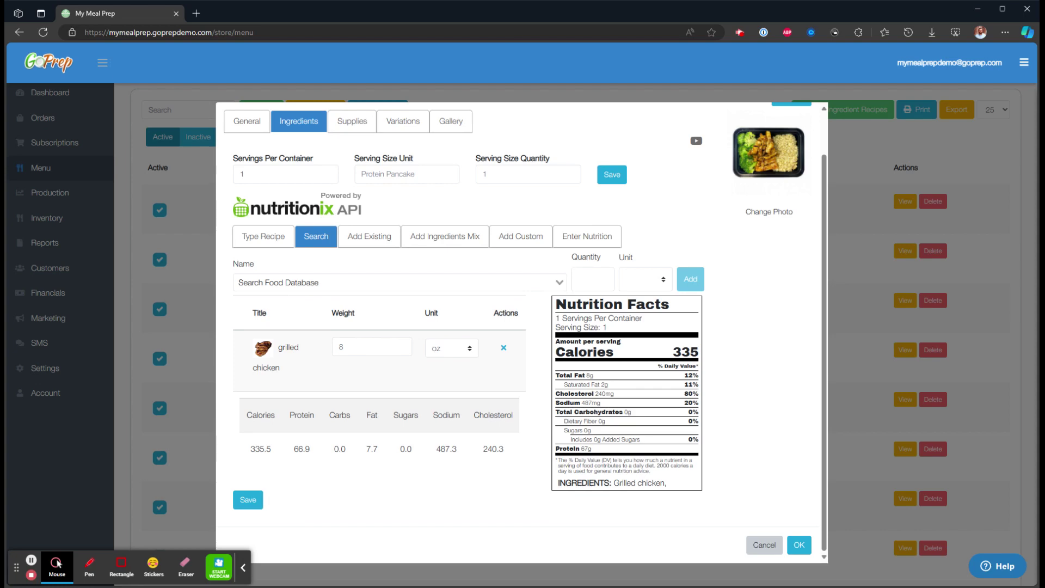
{"action": "left_click", "coordinate": [523, 239]}
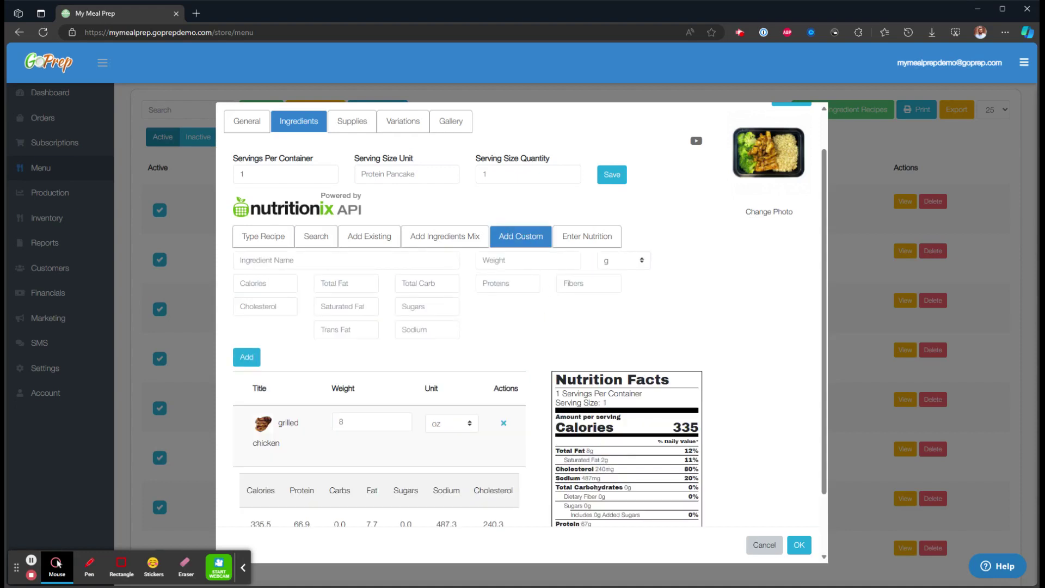
{"action": "left_click", "coordinate": [377, 241]}
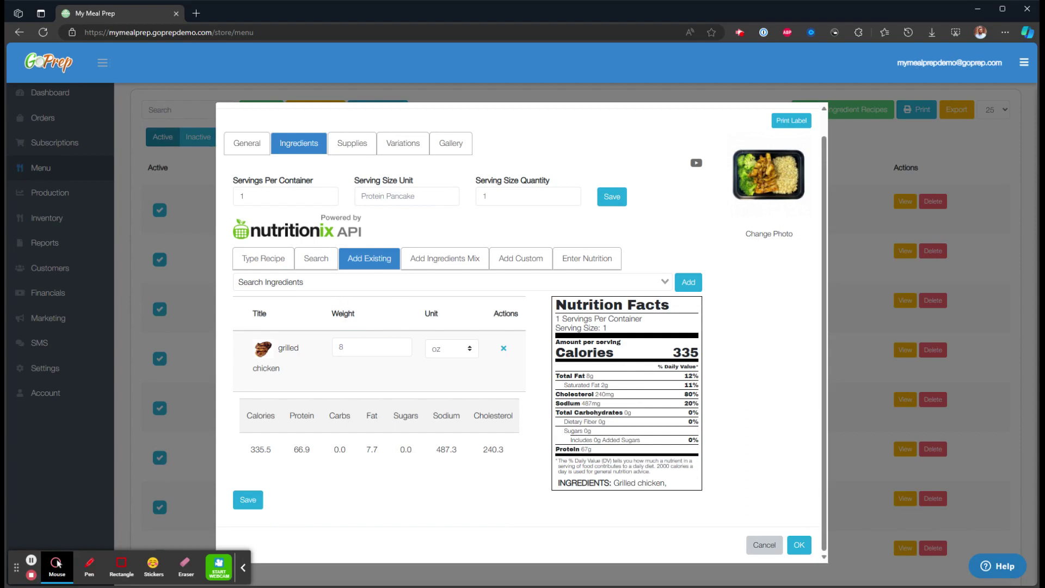
{"action": "left_click", "coordinate": [438, 262]}
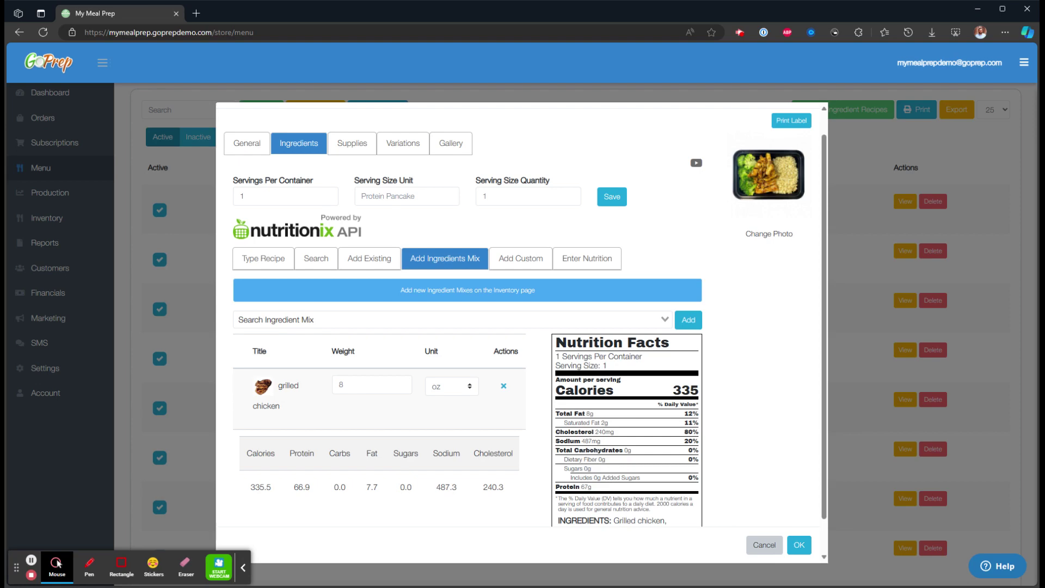
{"action": "scroll", "coordinate": [441, 270], "scroll_direction": "down", "scroll_amount": 1}
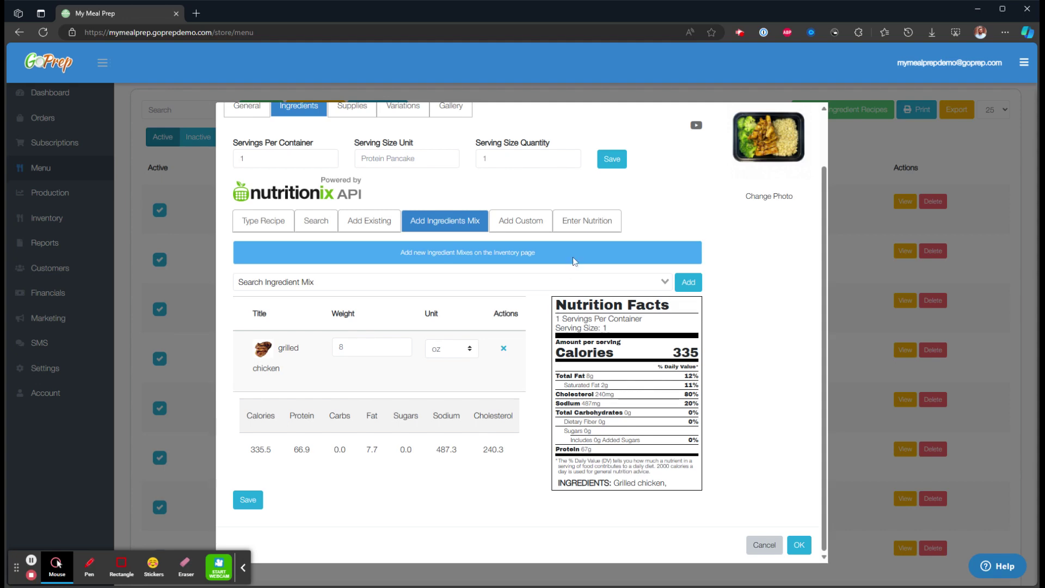
{"action": "left_click", "coordinate": [597, 221]}
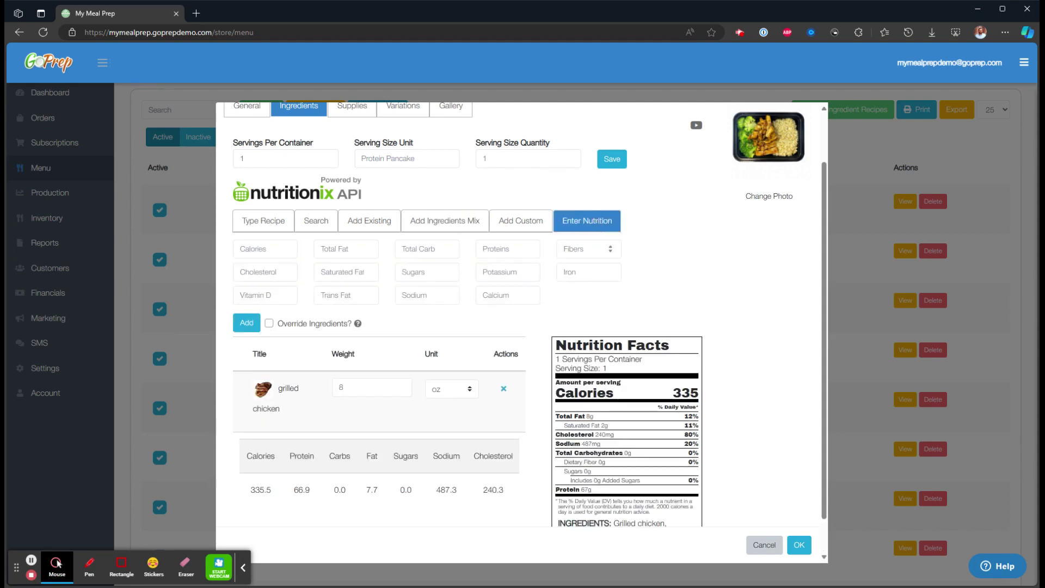
{"action": "scroll", "coordinate": [626, 285], "scroll_direction": "down", "scroll_amount": 1}
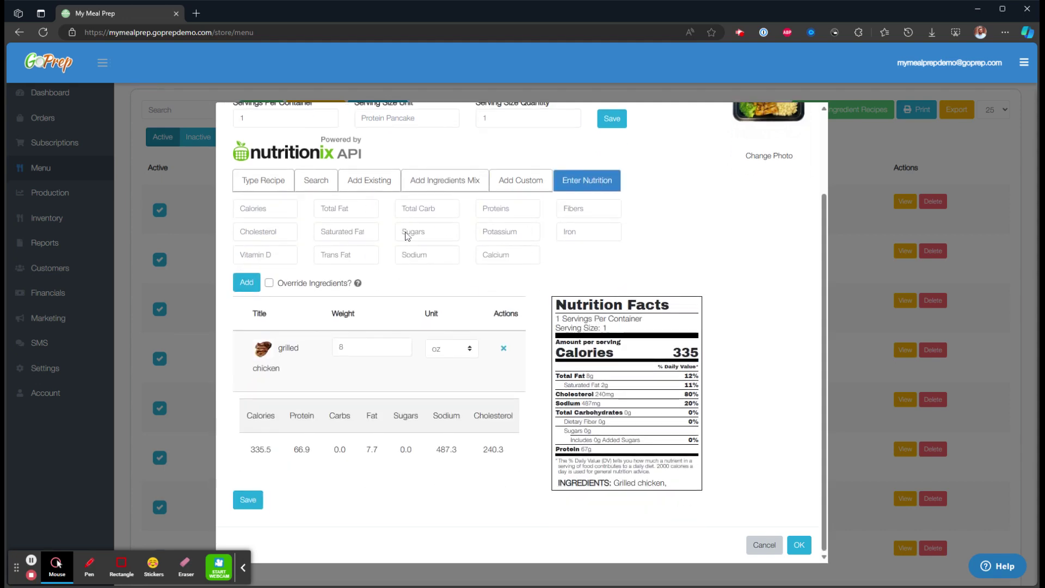
{"action": "left_click_drag", "start_coordinate": [556, 302], "coordinate": [654, 457]}
{"action": "left_click", "coordinate": [769, 379]}
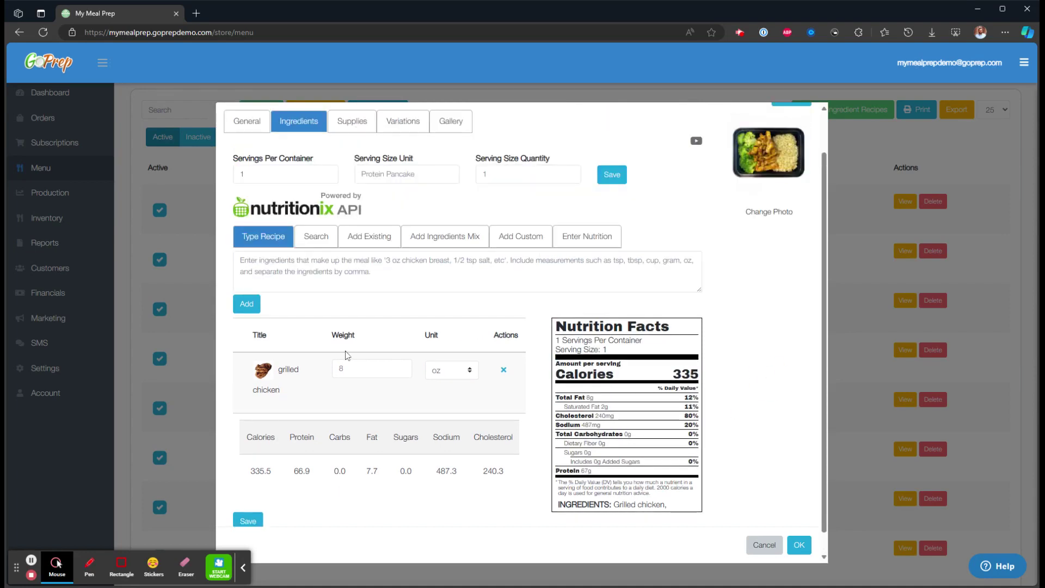
{"action": "scroll", "coordinate": [382, 400], "scroll_direction": "up", "scroll_amount": 1}
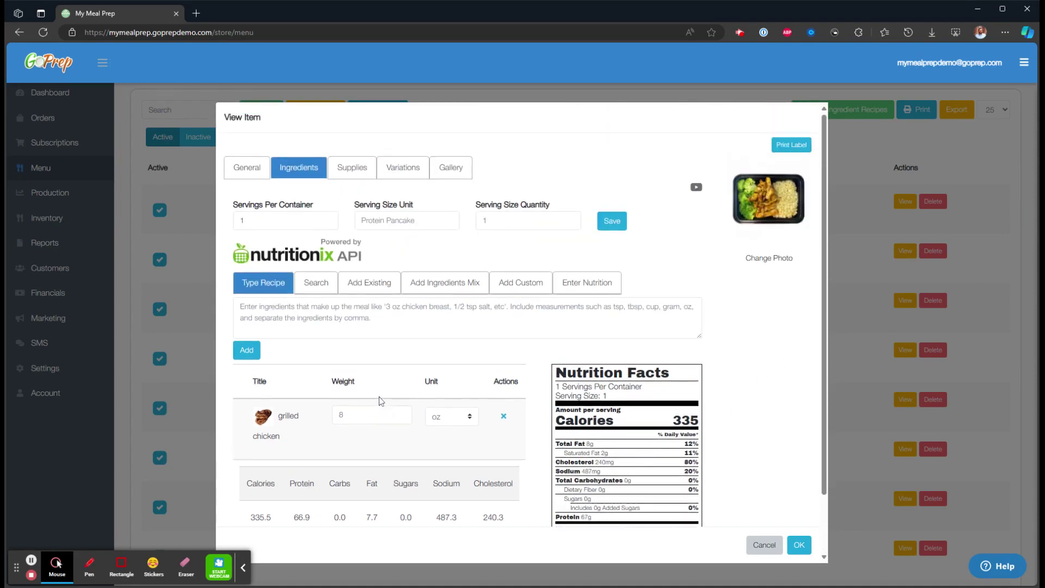
- Add "16 oz grilled chicken" as a typed recipe to the ingredients of the Family Size variation
{"action": "left_click", "coordinate": [404, 179]}
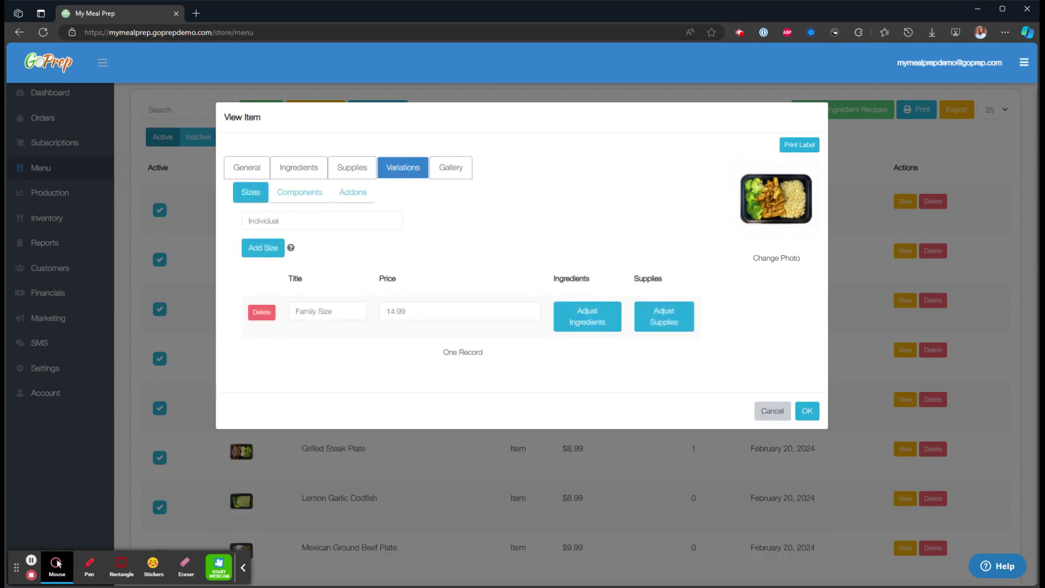
{"action": "left_click", "coordinate": [317, 224]}
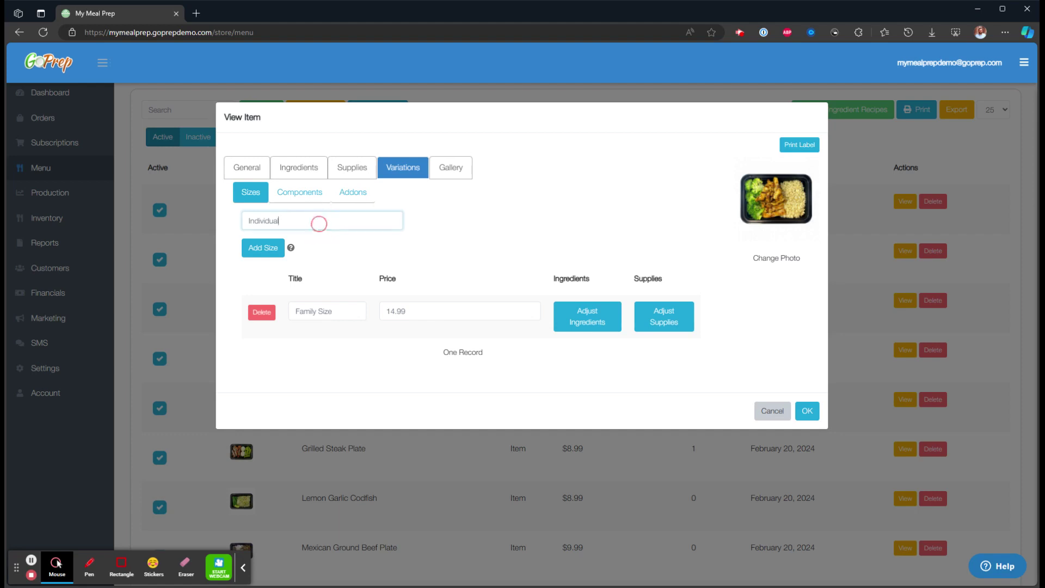
{"action": "left_click", "coordinate": [332, 311]}
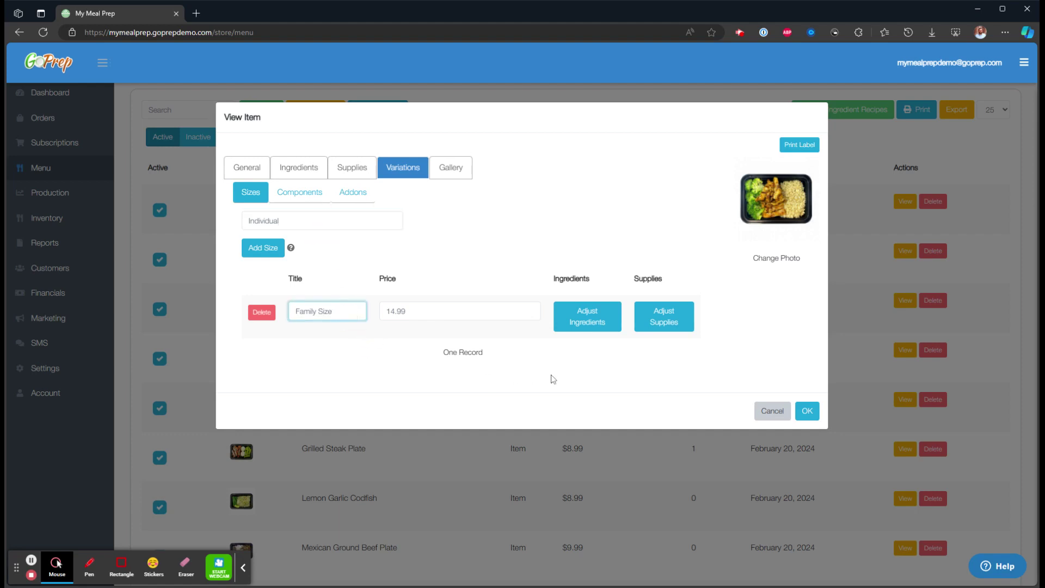
{"action": "left_click", "coordinate": [588, 328]}
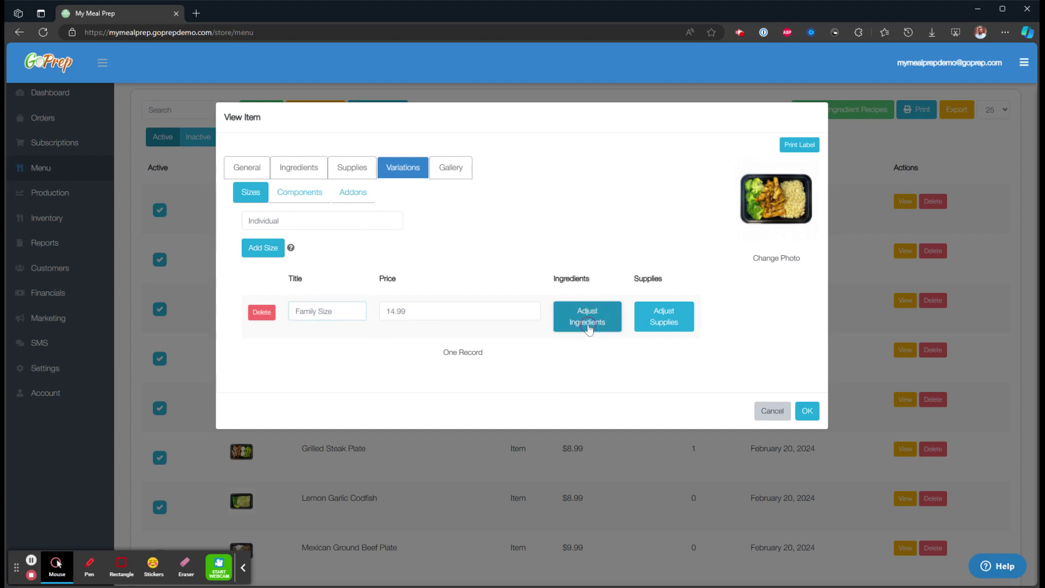
{"action": "scroll", "coordinate": [582, 328], "scroll_direction": "down", "scroll_amount": 2}
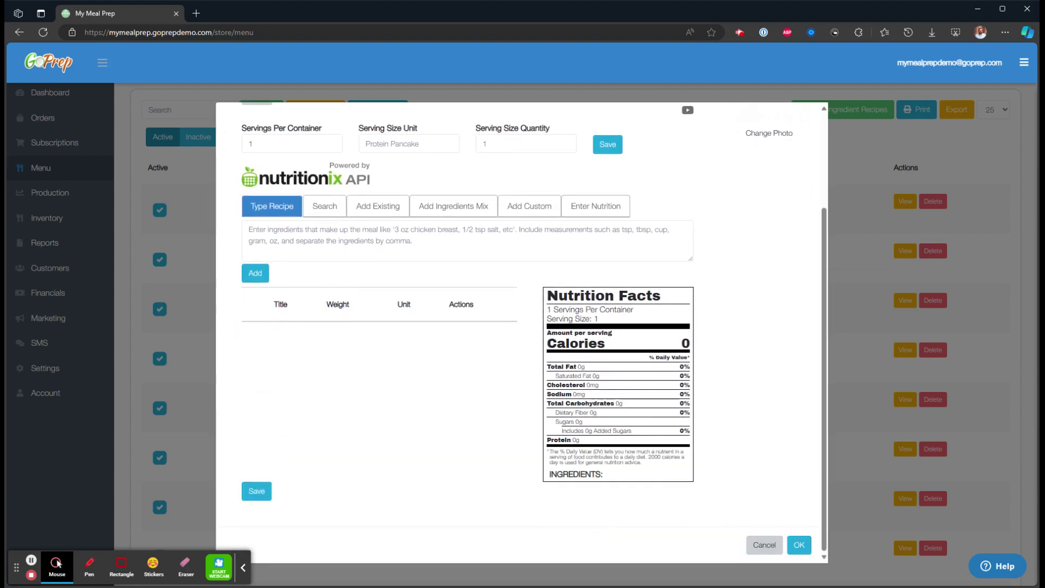
{"action": "left_click", "coordinate": [323, 240]}
{"action": "type", "text": "16 oz g"}
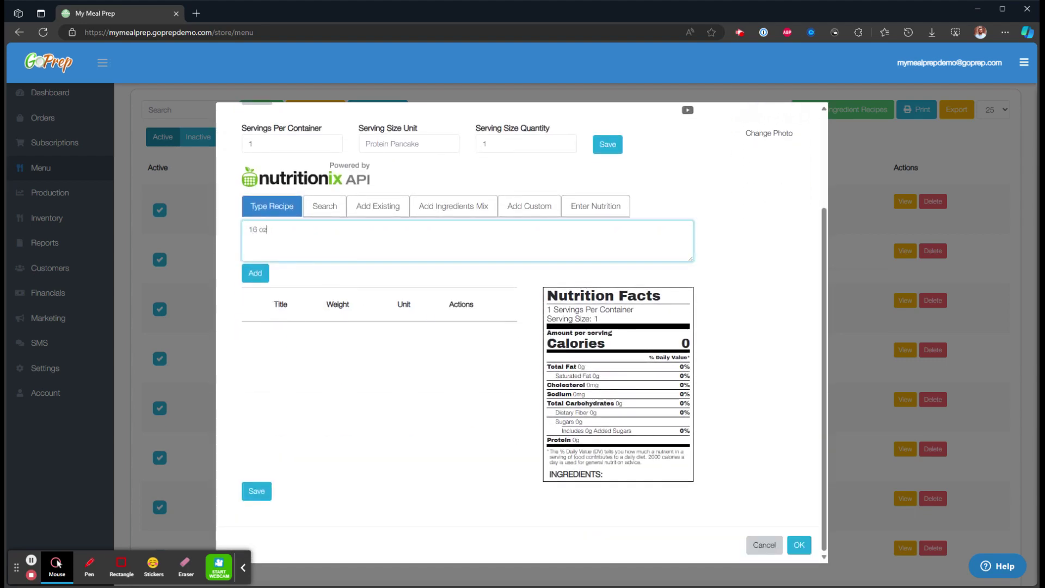
{"action": "type", "text": "rilled chicken"}
{"action": "left_click", "coordinate": [255, 272]}
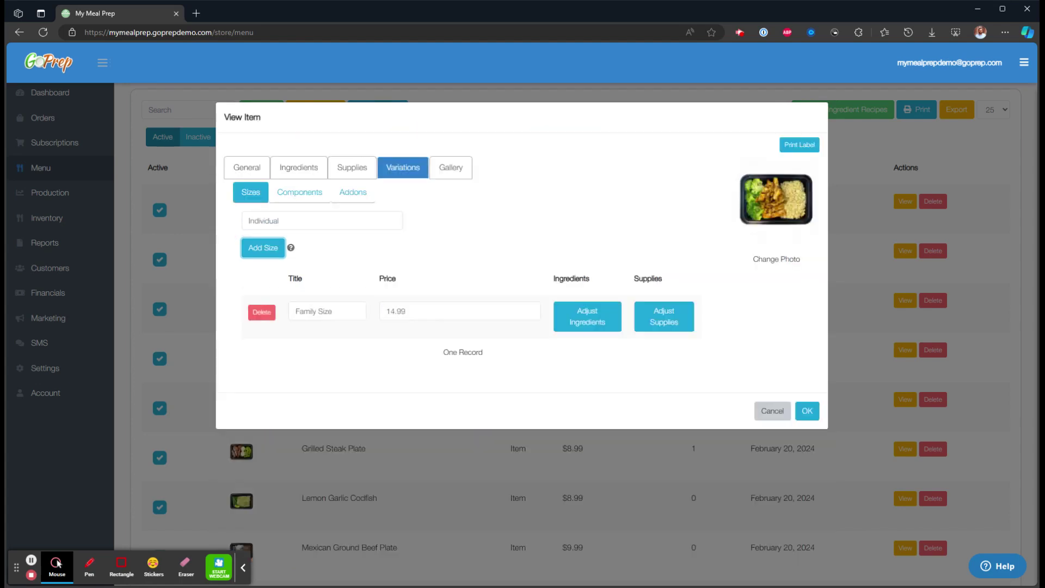
- Review the ingredients of the Individual base size and return to the item's size variations
{"action": "left_click_drag", "start_coordinate": [279, 221], "coordinate": [242, 222]}
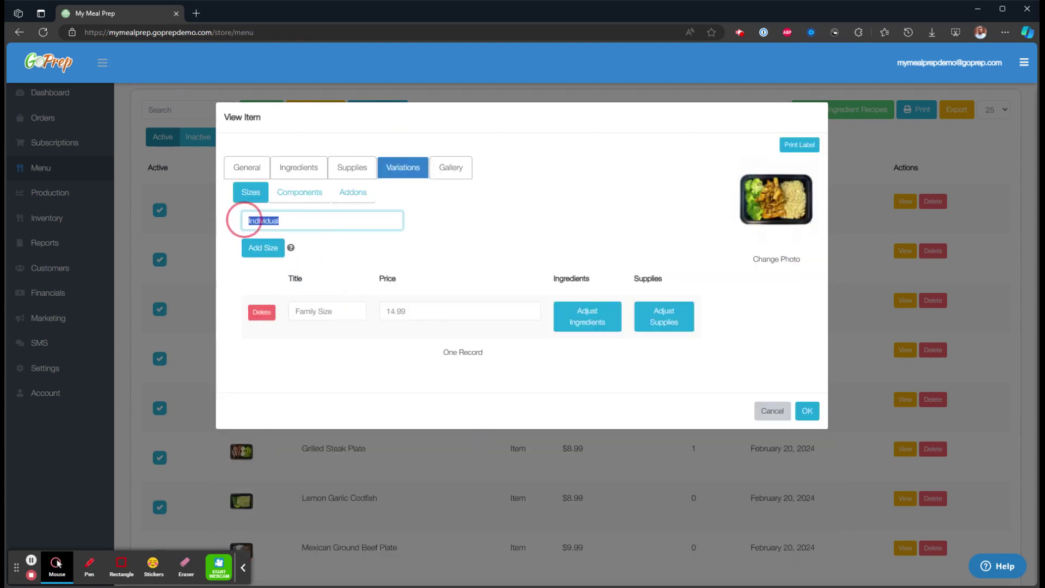
{"action": "left_click", "coordinate": [449, 228]}
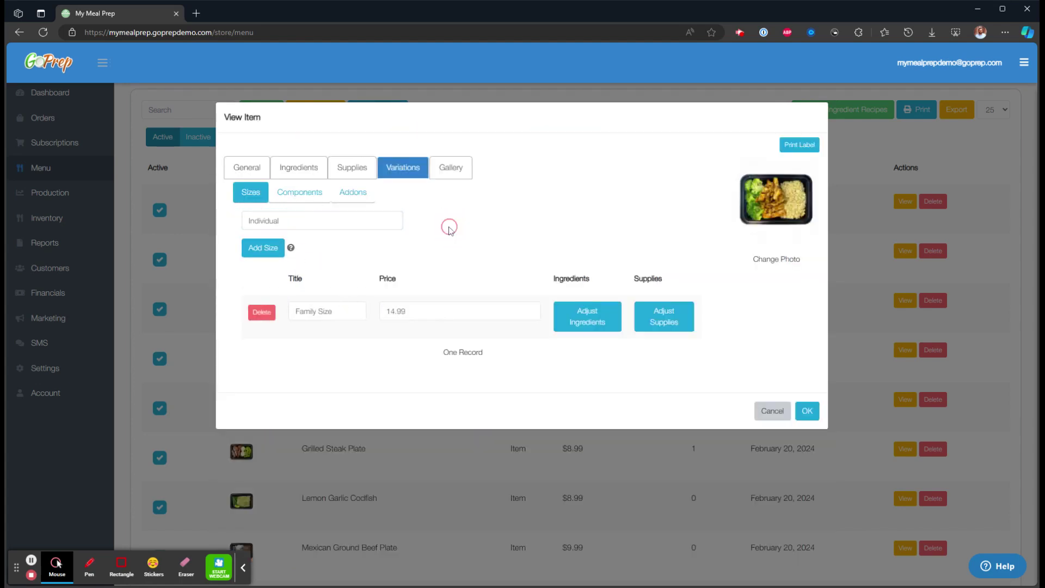
{"action": "left_click", "coordinate": [298, 172]}
{"action": "scroll", "coordinate": [352, 363], "scroll_direction": "down", "scroll_amount": 2}
{"action": "scroll", "coordinate": [353, 364], "scroll_direction": "up", "scroll_amount": 2}
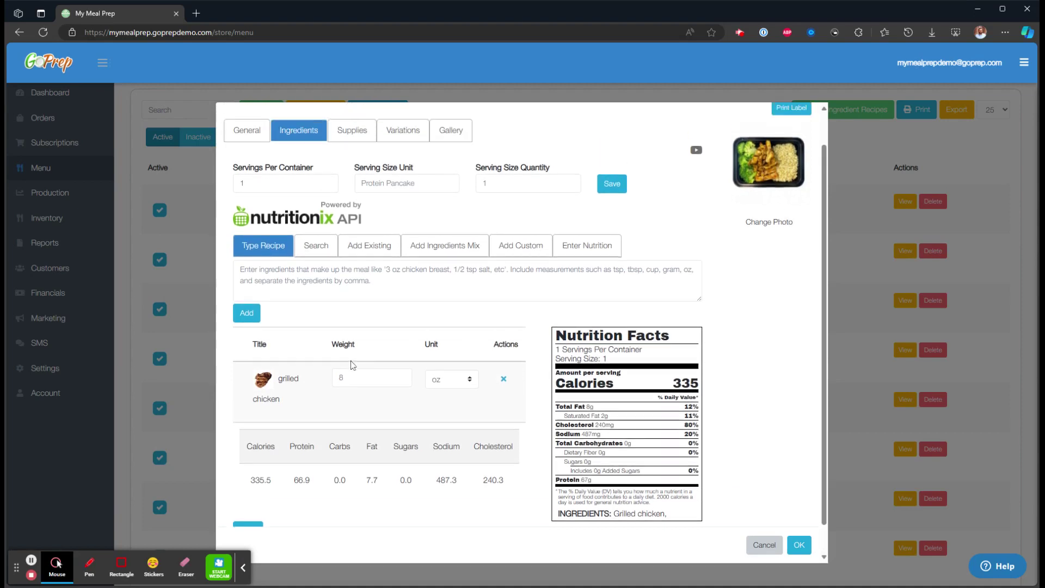
{"action": "left_click", "coordinate": [401, 170]}
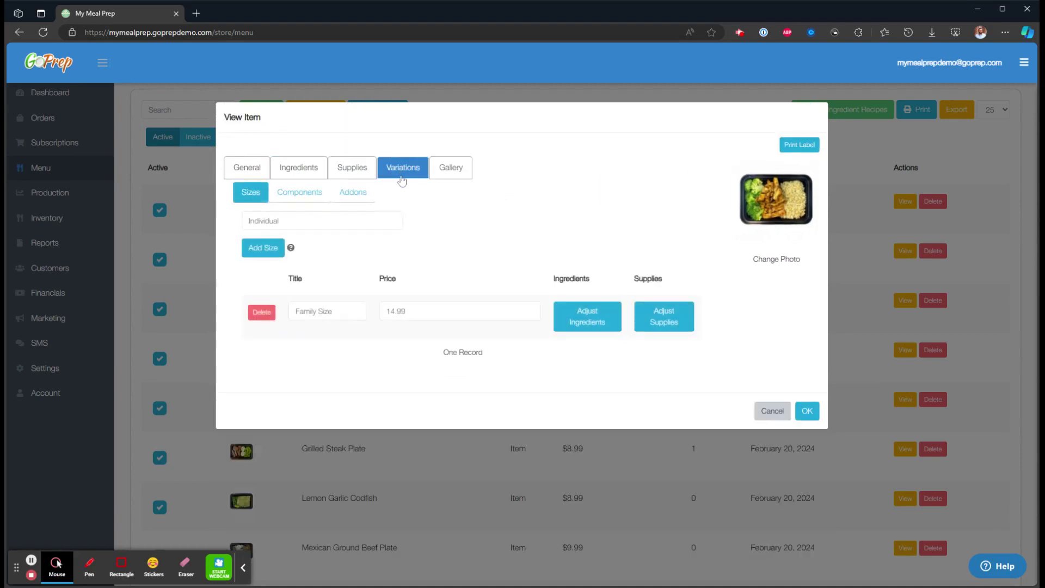
- Review the ingredient weight and calories of the Family Size variation, and return to the size variations
{"action": "left_click", "coordinate": [589, 321]}
{"action": "scroll", "coordinate": [552, 345], "scroll_direction": "down", "scroll_amount": 2}
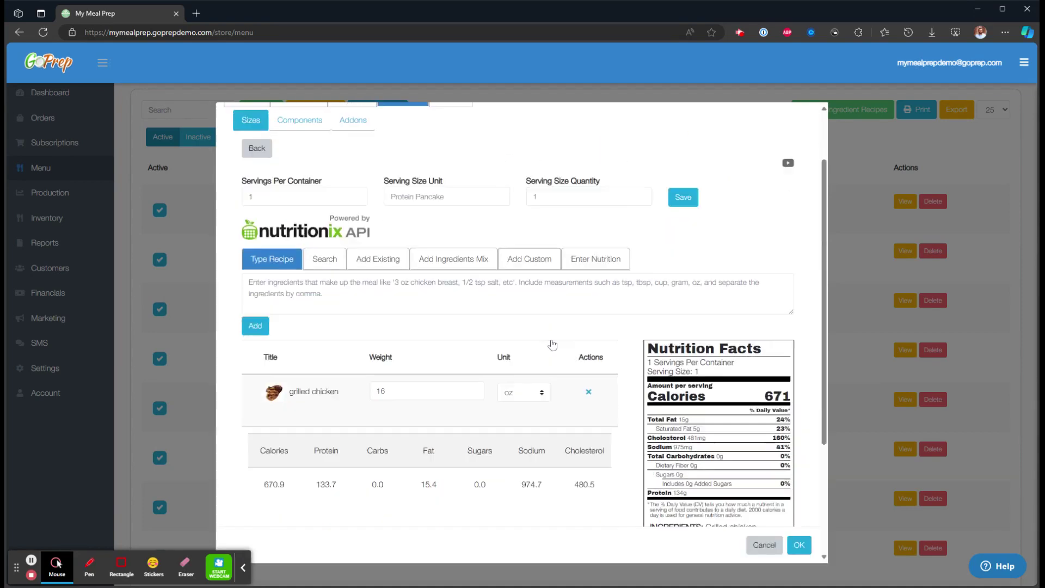
{"action": "left_click_drag", "start_coordinate": [420, 372], "coordinate": [321, 380]}
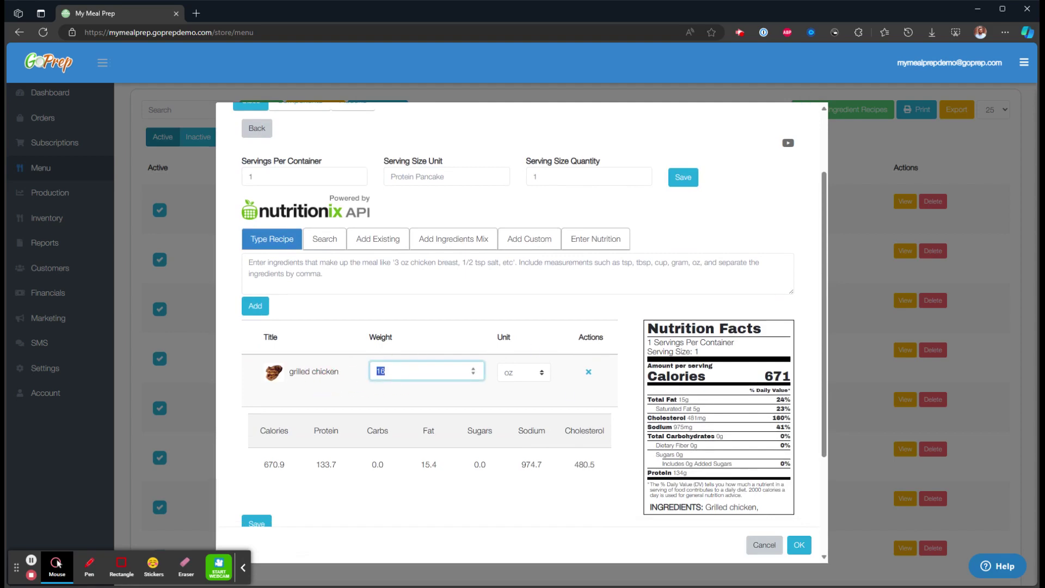
{"action": "left_click_drag", "start_coordinate": [643, 379], "coordinate": [766, 370]}
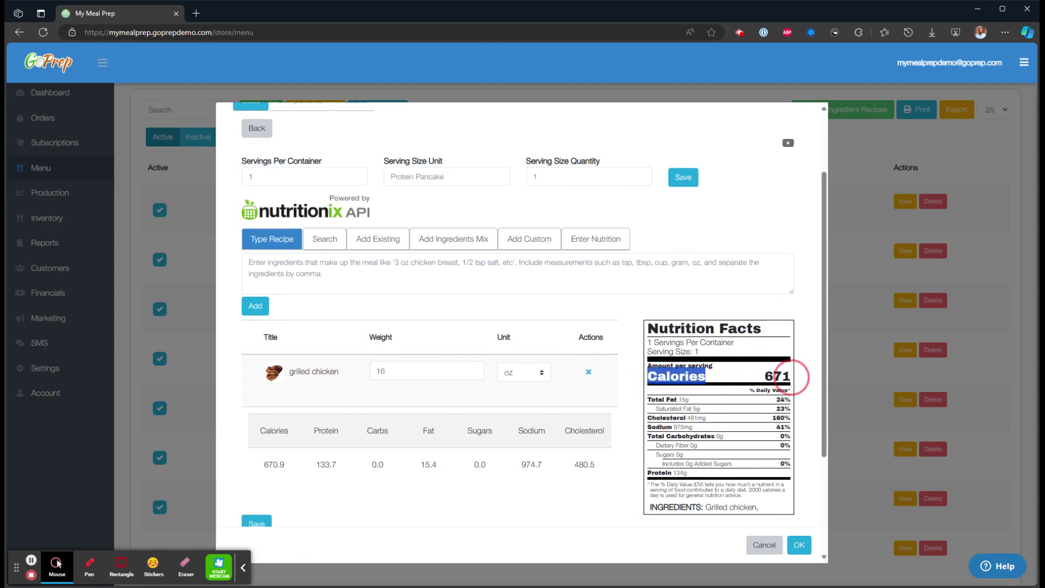
{"action": "left_click", "coordinate": [734, 424]}
{"action": "scroll", "coordinate": [492, 375], "scroll_direction": "up", "scroll_amount": 2}
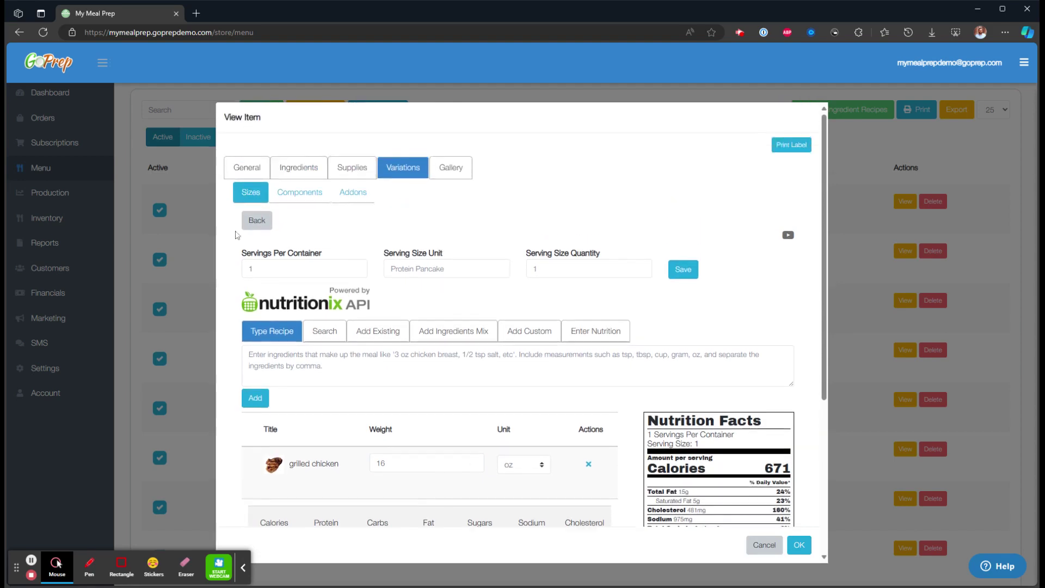
{"action": "left_click", "coordinate": [257, 221]}
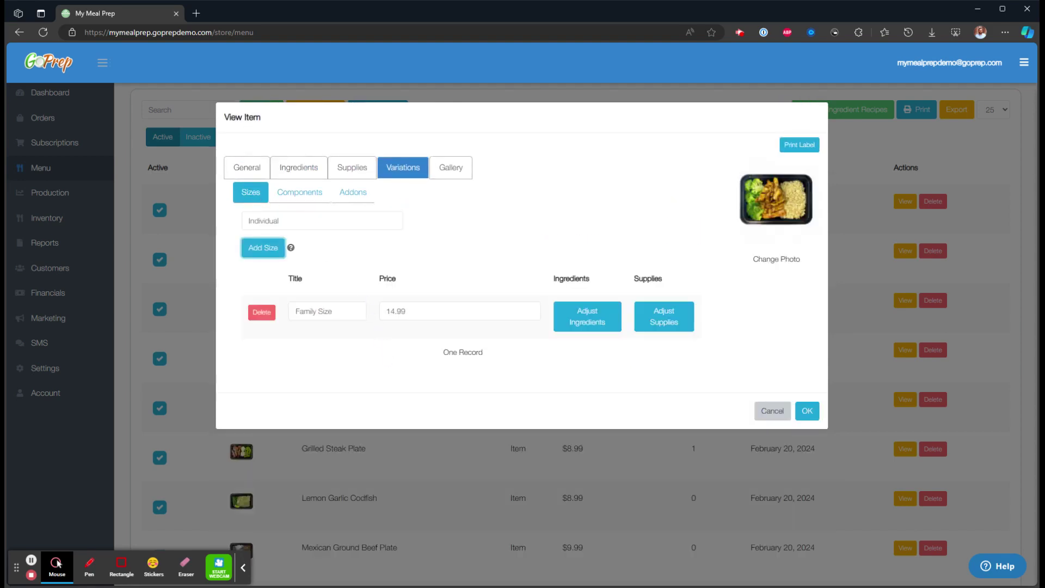
- Set the maximum number of choices for the "Choose Your Side" component to 2
{"action": "left_click", "coordinate": [303, 195]}
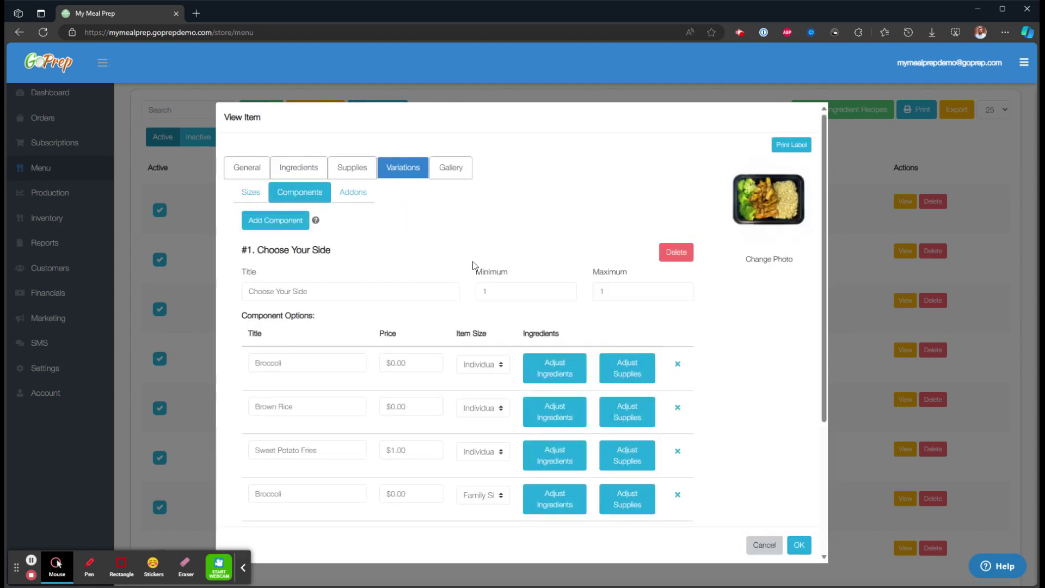
{"action": "scroll", "coordinate": [473, 270], "scroll_direction": "down", "scroll_amount": 1}
{"action": "left_click_drag", "start_coordinate": [337, 245], "coordinate": [244, 245]}
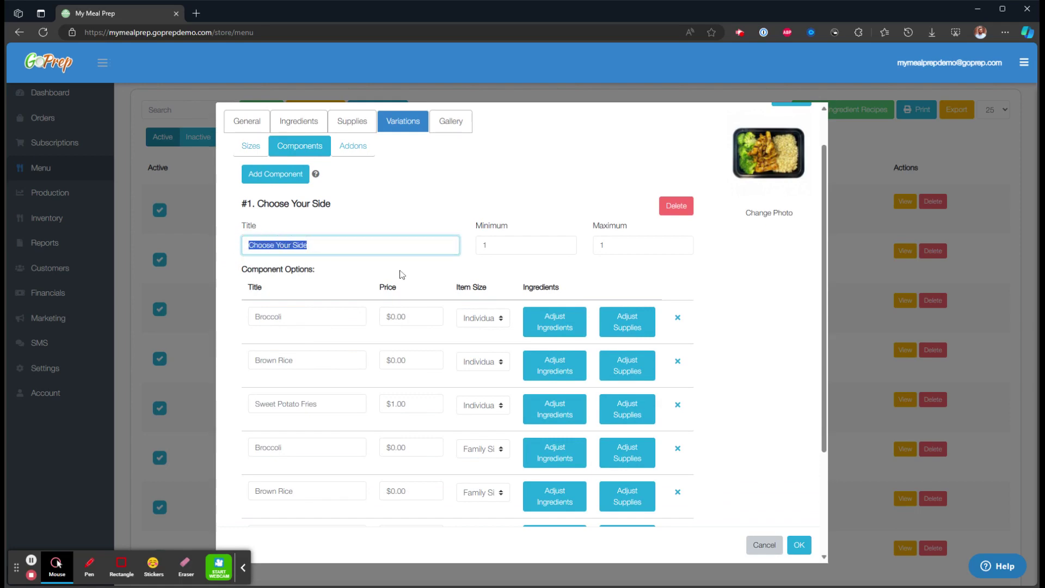
{"action": "scroll", "coordinate": [449, 282], "scroll_direction": "down", "scroll_amount": 1}
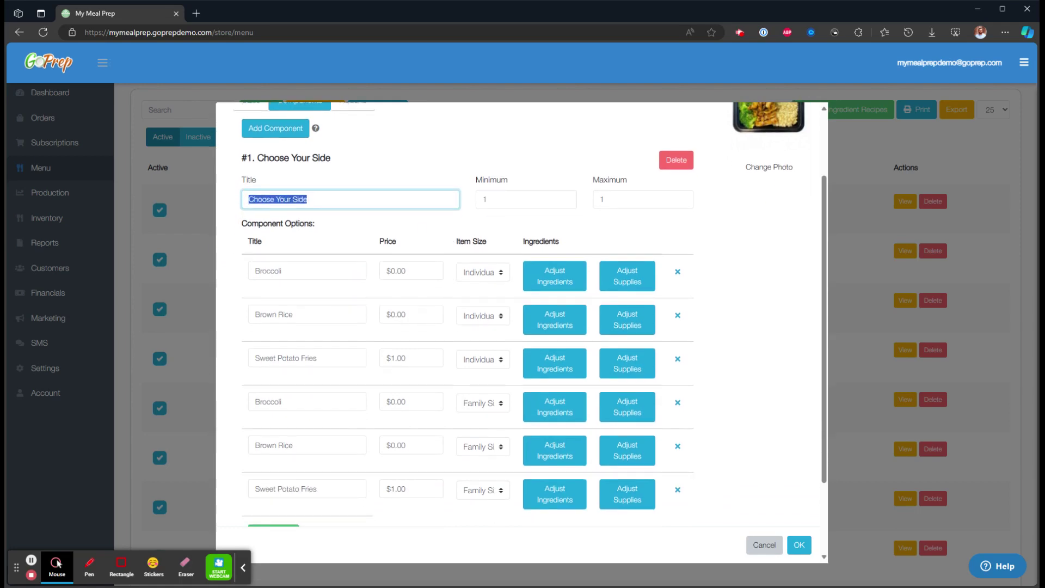
{"action": "left_click", "coordinate": [483, 199]}
{"action": "double_click", "coordinate": [604, 199]}
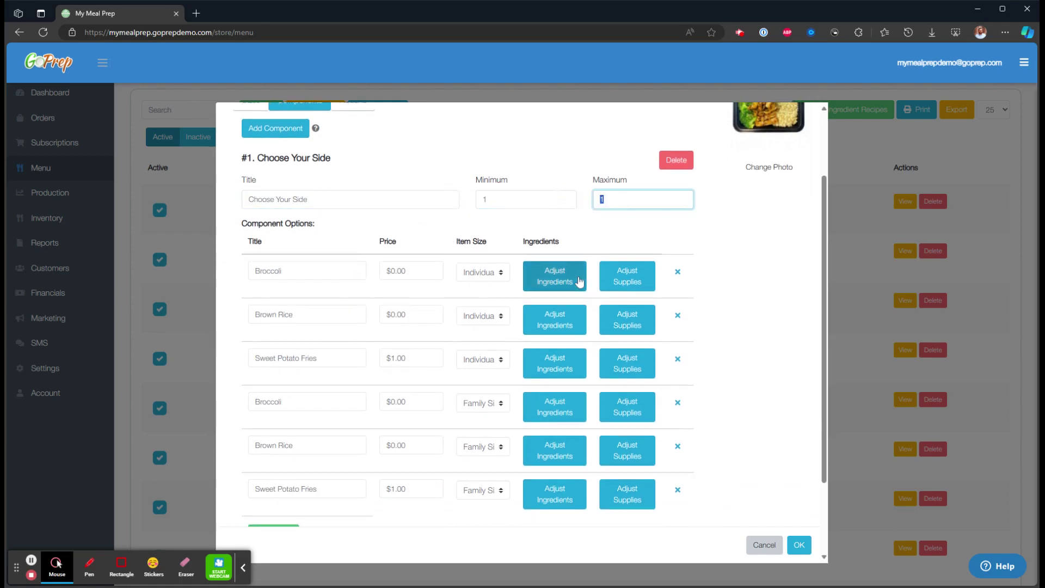
{"action": "type", "text": "2"}
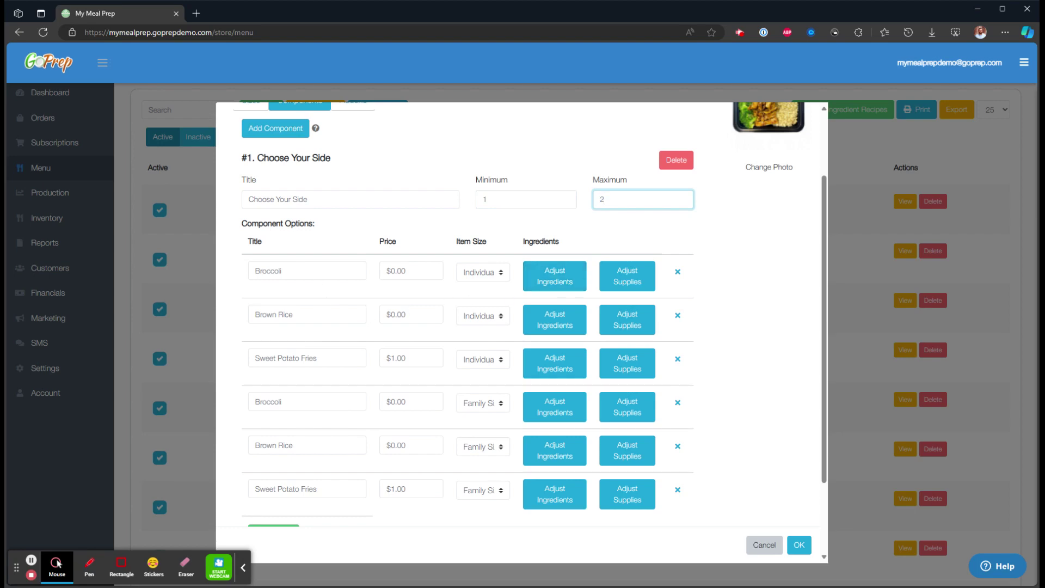
- Review the Broccoli, Brown Rice and Sweet Potato Fries side options for both the Individual and Family Size
{"action": "left_click", "coordinate": [317, 271]}
{"action": "left_click", "coordinate": [316, 310]}
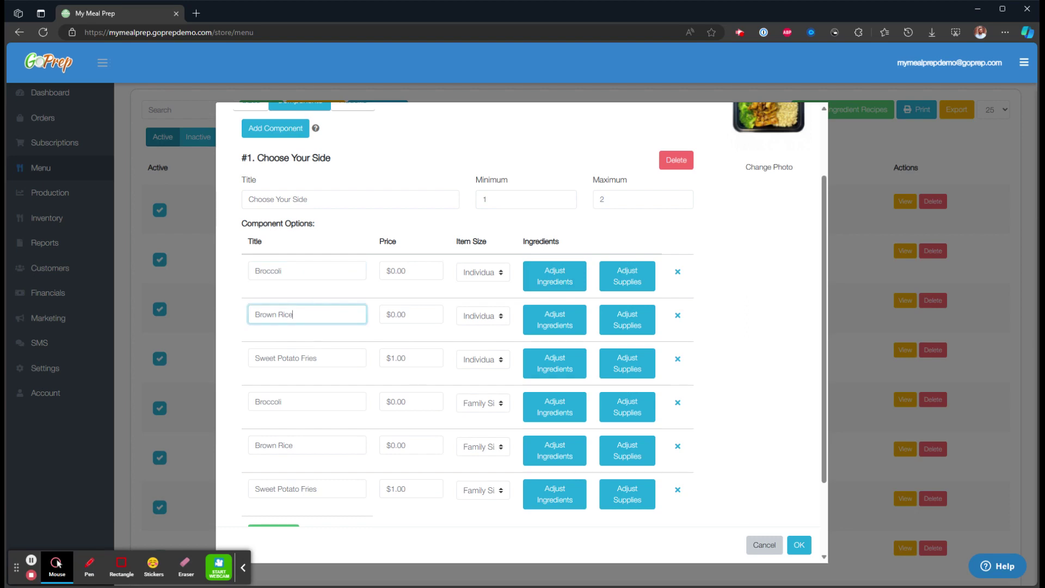
{"action": "left_click", "coordinate": [322, 357]}
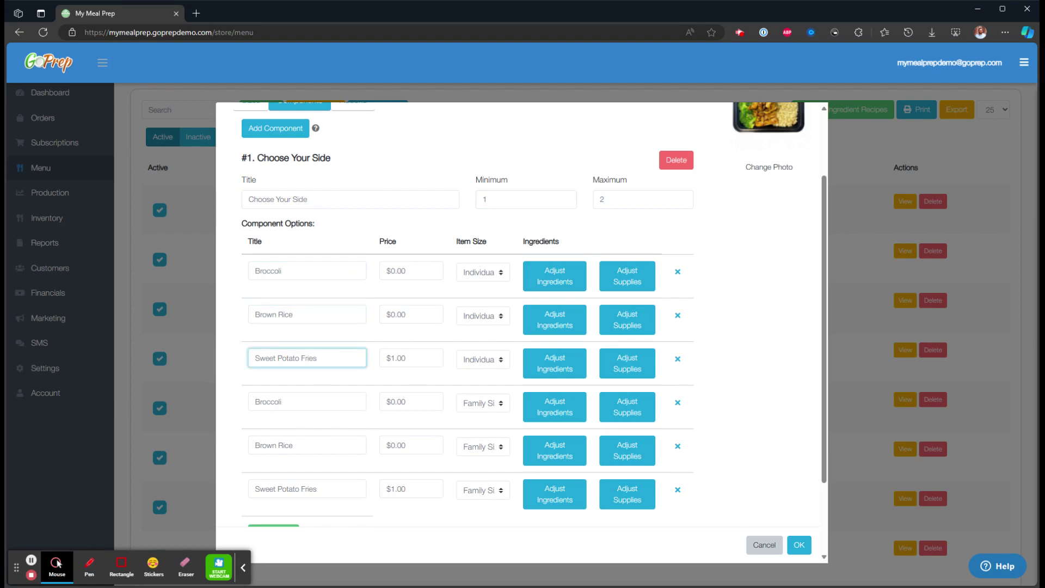
{"action": "left_click", "coordinate": [306, 399]}
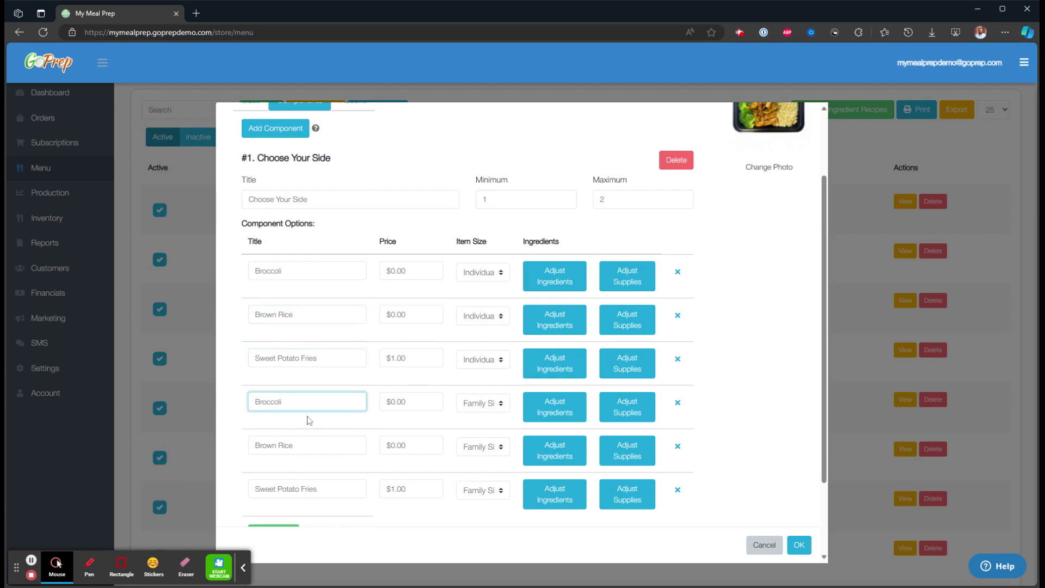
{"action": "left_click", "coordinate": [315, 444]}
{"action": "left_click", "coordinate": [321, 486]}
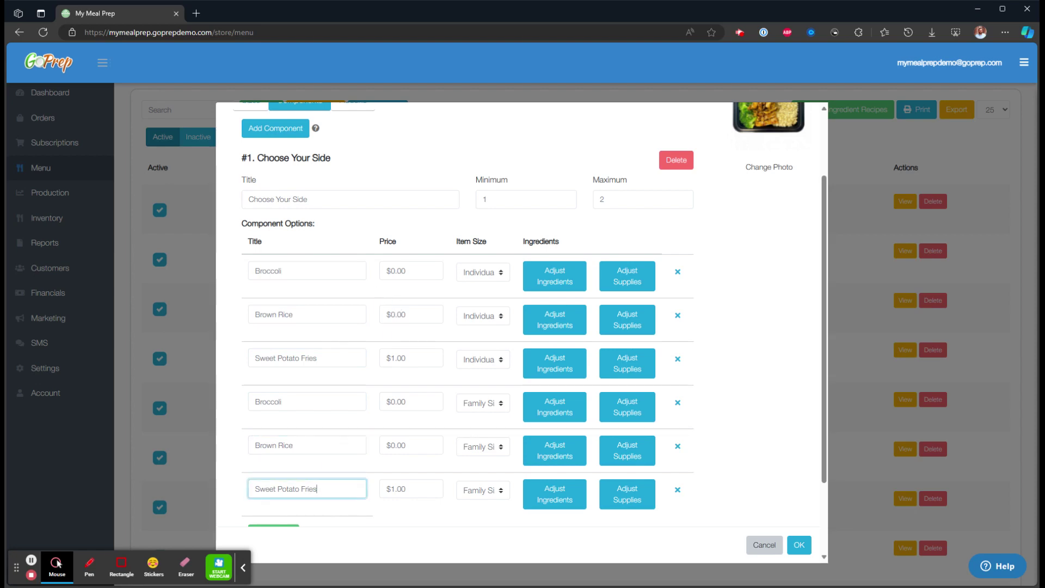
- Add "5 oz broccoli" as a typed recipe to the Individual-size Broccoli side option and return to the component options
{"action": "left_click", "coordinate": [301, 269]}
{"action": "left_click_drag", "start_coordinate": [289, 276], "coordinate": [251, 278]}
{"action": "double_click", "coordinate": [295, 274]}
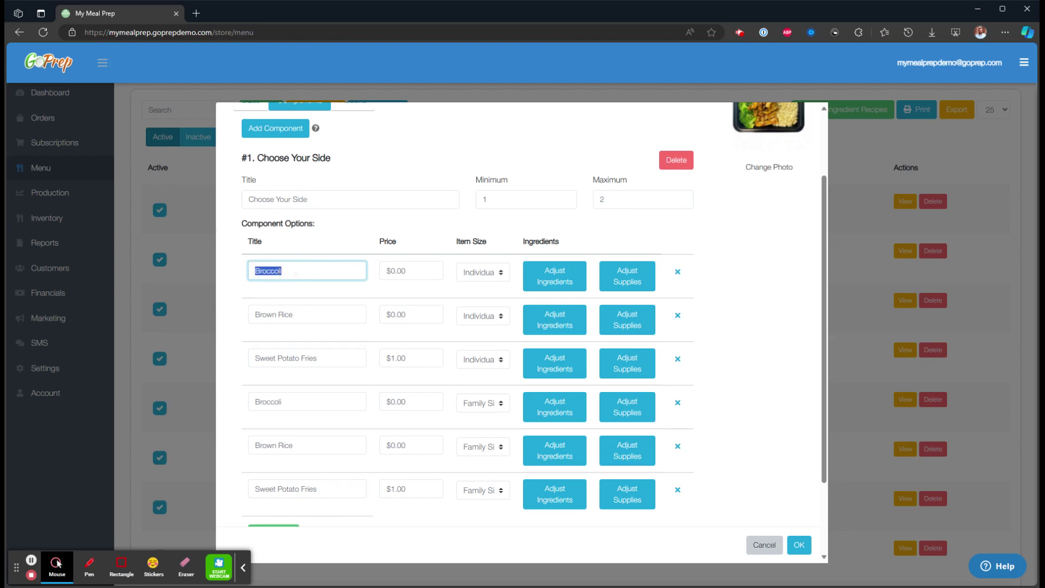
{"action": "left_click", "coordinate": [555, 275]}
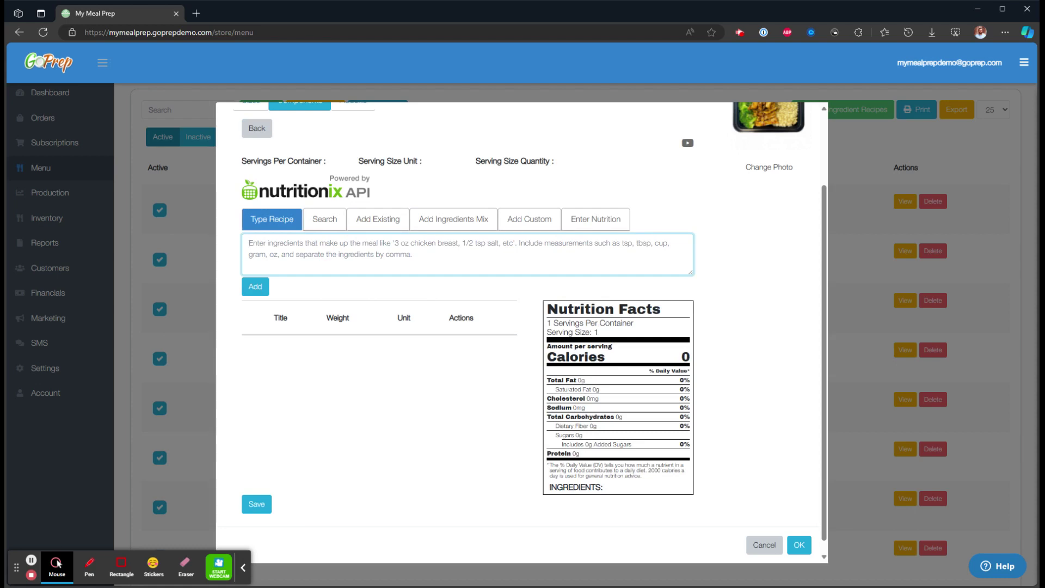
{"action": "type", "text": "5 oz broccoli"}
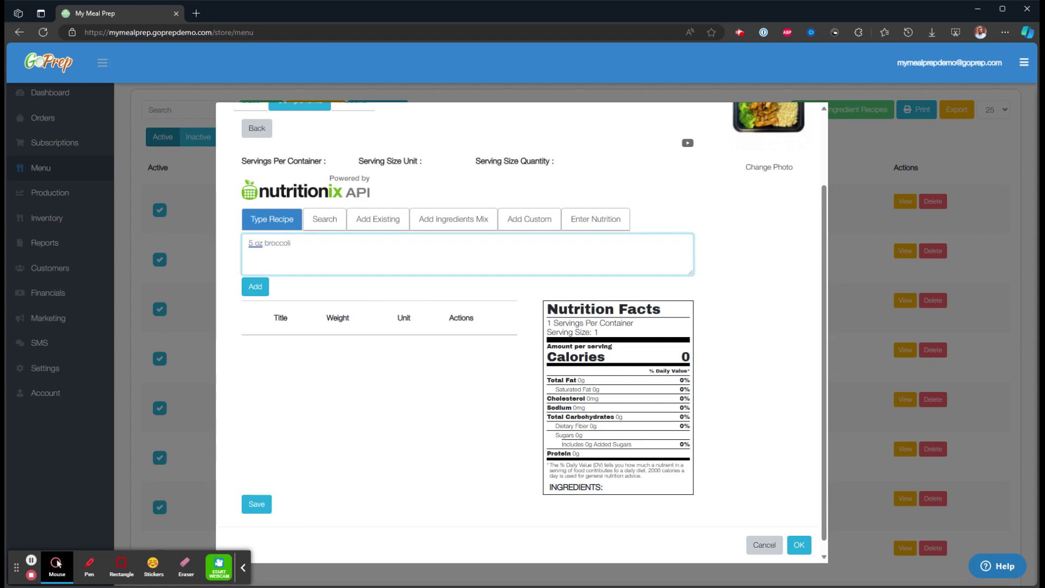
{"action": "left_click", "coordinate": [260, 288]}
{"action": "left_click", "coordinate": [256, 129]}
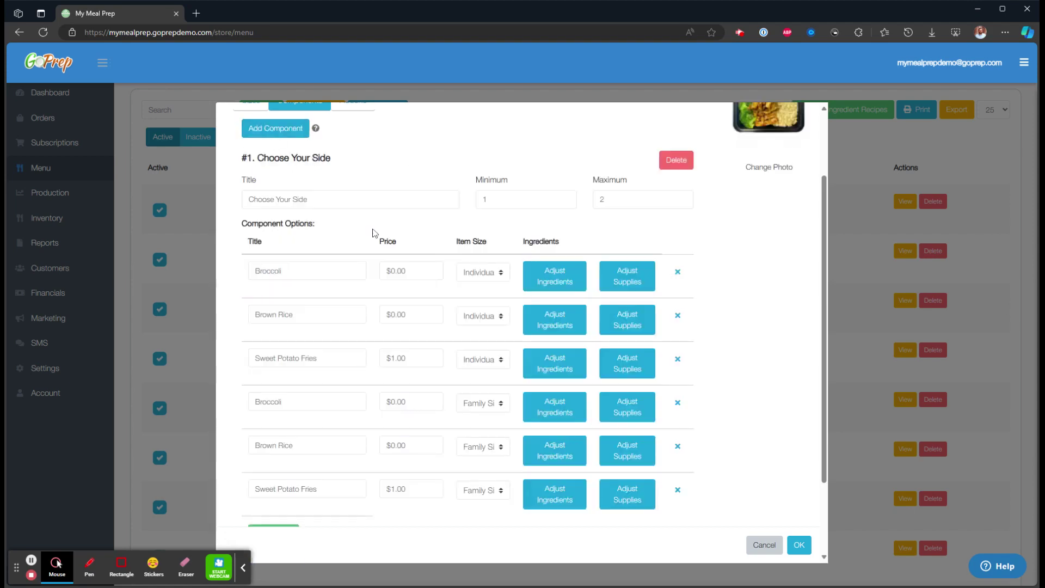
- Go through the remaining side options, from the Individual Sweet Potato Fries to the Family Size ones
{"action": "left_click", "coordinate": [321, 357]}
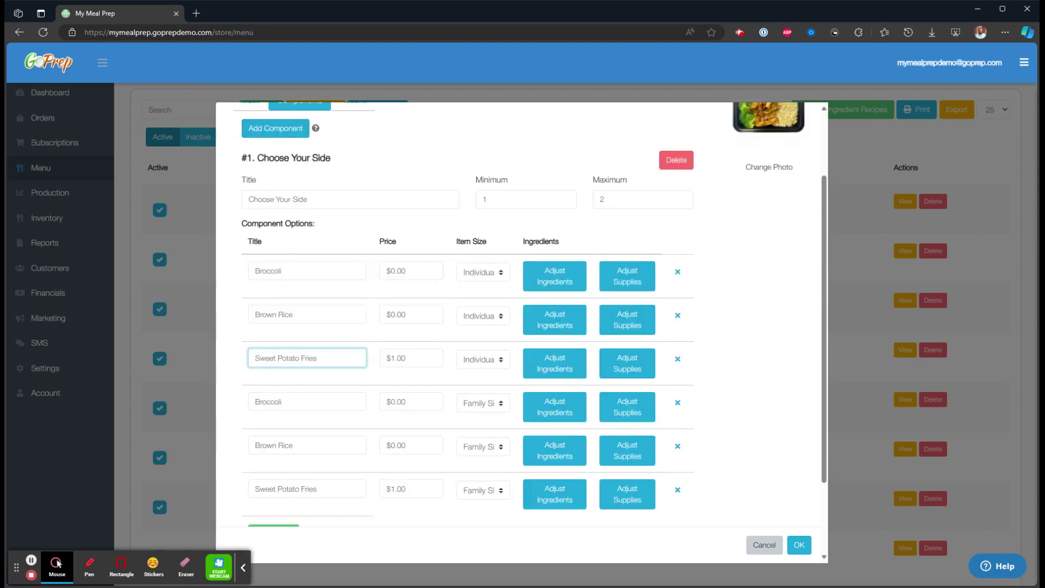
{"action": "left_click", "coordinate": [315, 402]}
{"action": "left_click", "coordinate": [308, 446]}
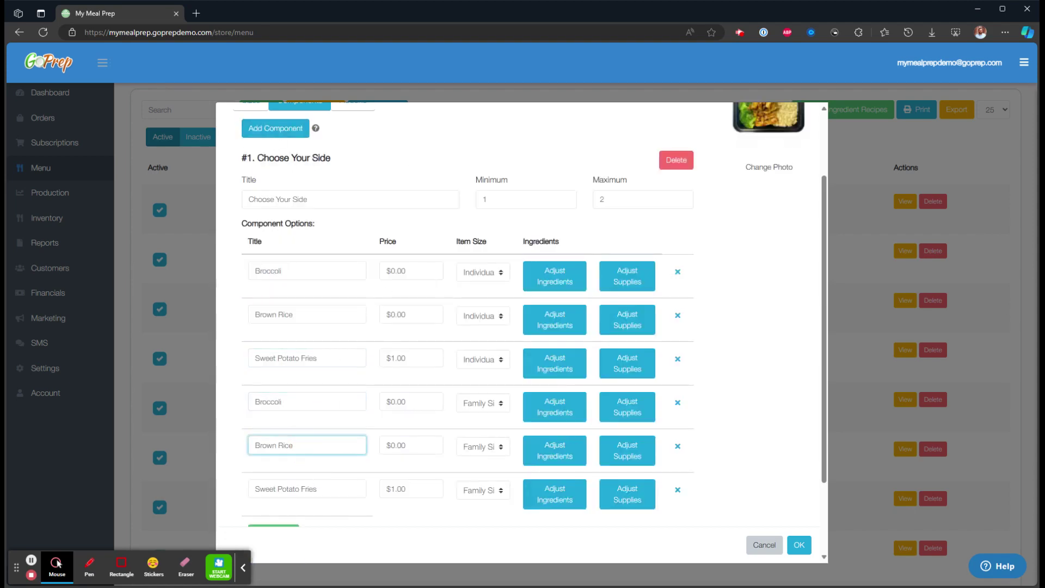
{"action": "left_click", "coordinate": [320, 488]}
- Open the item's add-ons and review the Extra Protein add-on for the Individual size
{"action": "scroll", "coordinate": [348, 239], "scroll_direction": "up", "scroll_amount": 3}
{"action": "left_click", "coordinate": [348, 238]}
{"action": "left_click", "coordinate": [355, 202]}
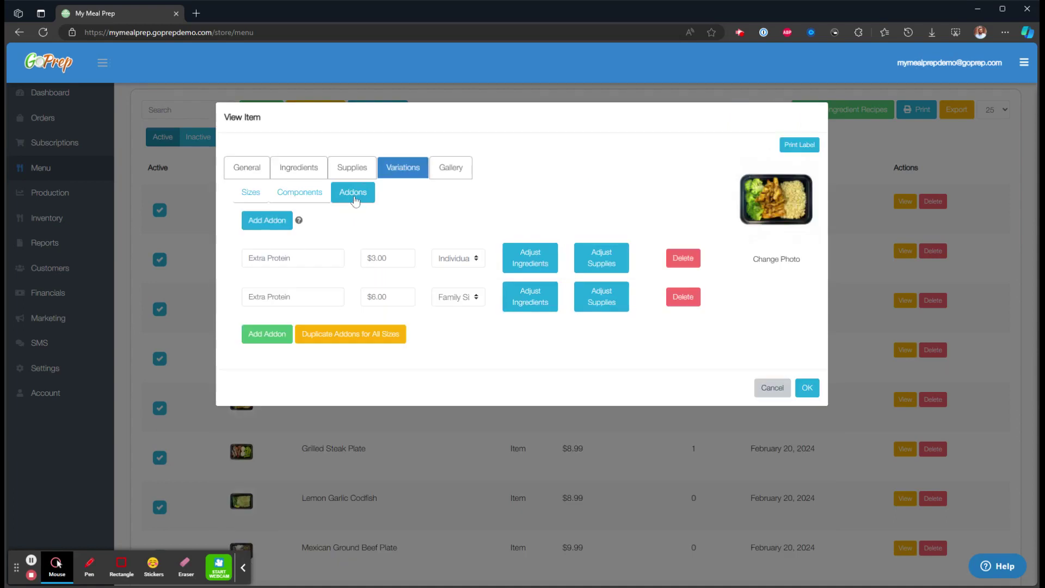
{"action": "triple_click", "coordinate": [256, 259]}
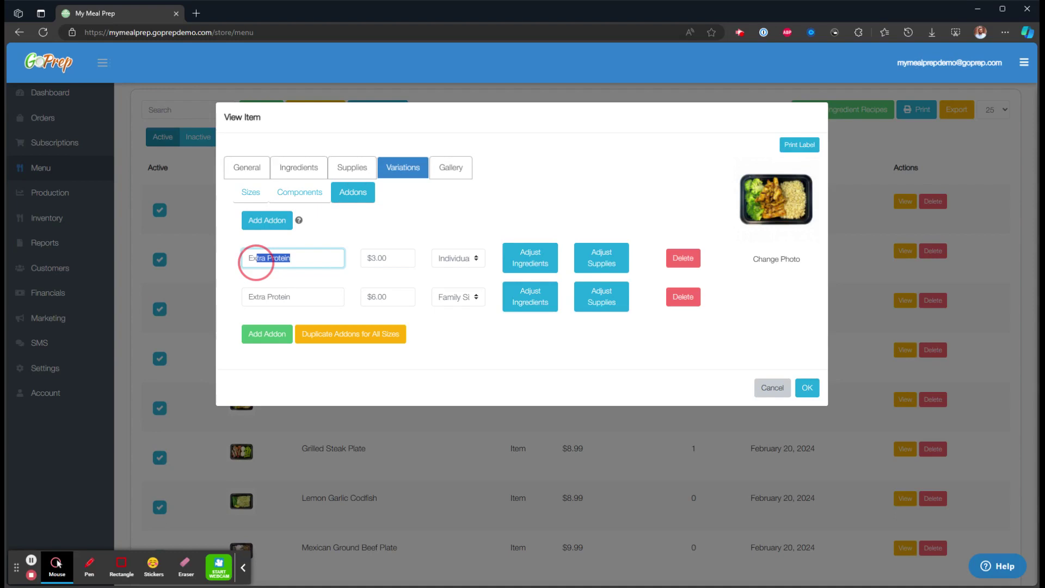
{"action": "left_click", "coordinate": [362, 240]}
{"action": "triple_click", "coordinate": [246, 262]}
{"action": "left_click", "coordinate": [477, 220]}
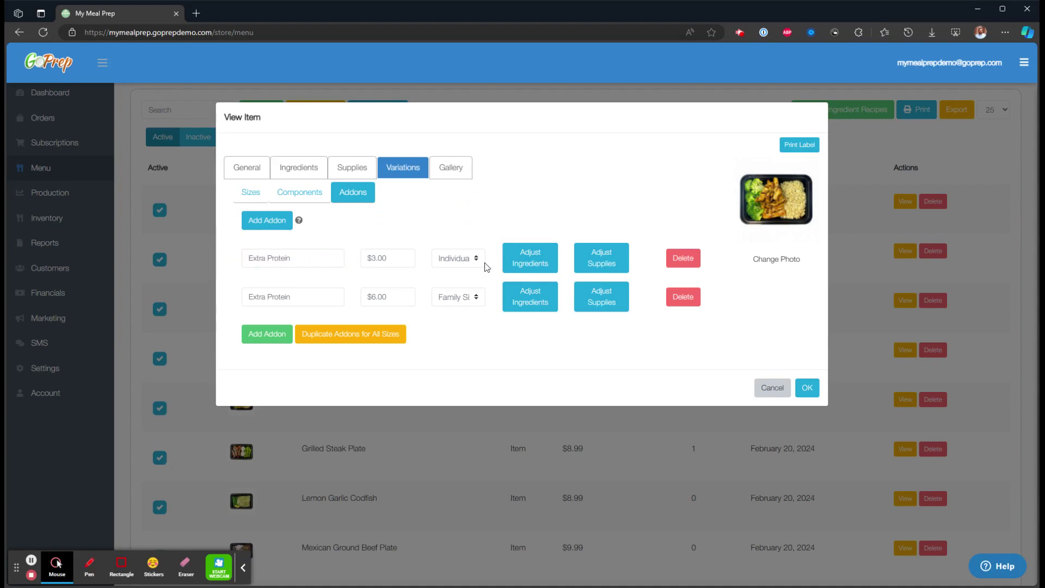
- Add "4 oz grilled chicken" as a typed recipe to the Individual-size Extra Protein add-on and save the menu item
{"action": "left_click", "coordinate": [532, 262]}
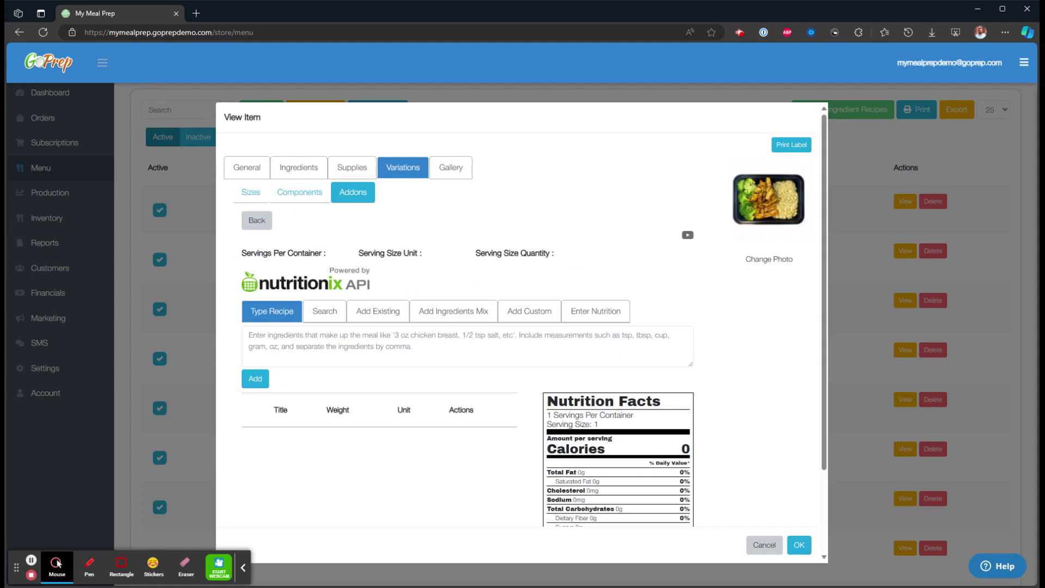
{"action": "left_click", "coordinate": [468, 346]}
{"action": "type", "text": "4 oz g"}
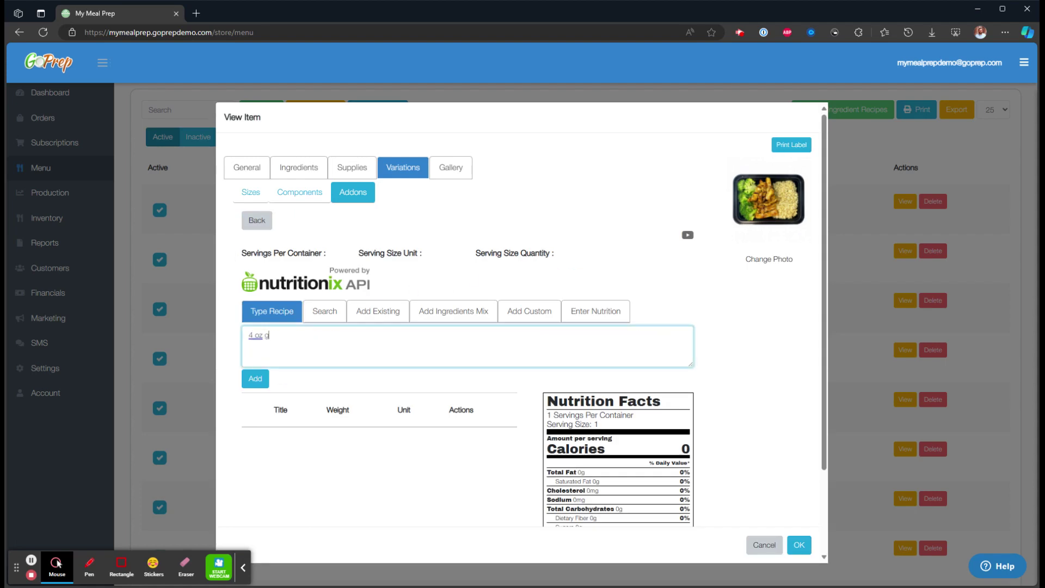
{"action": "type", "text": "rilled chicken"}
{"action": "left_click", "coordinate": [261, 379]}
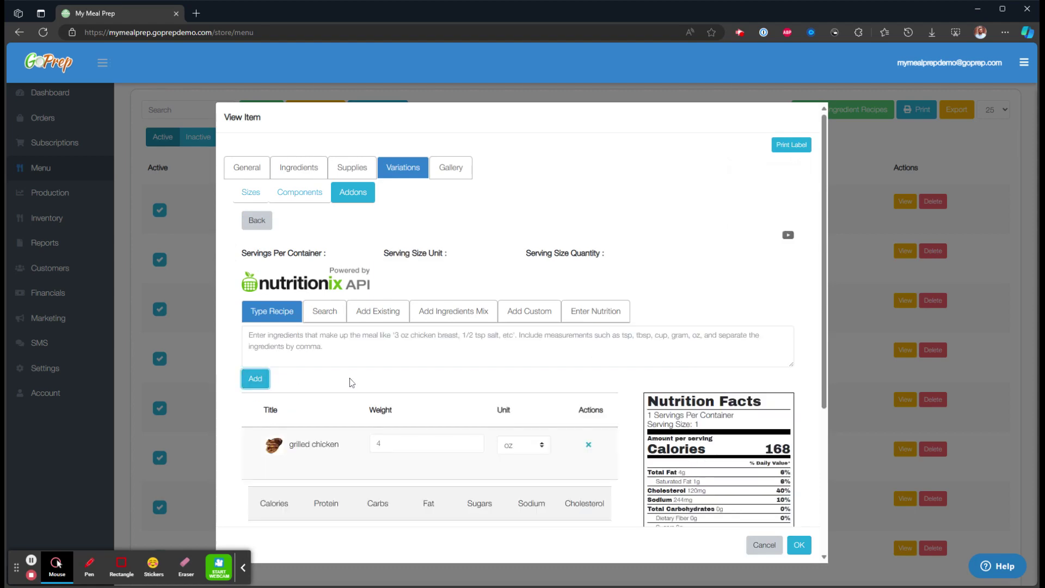
{"action": "left_click", "coordinate": [256, 224]}
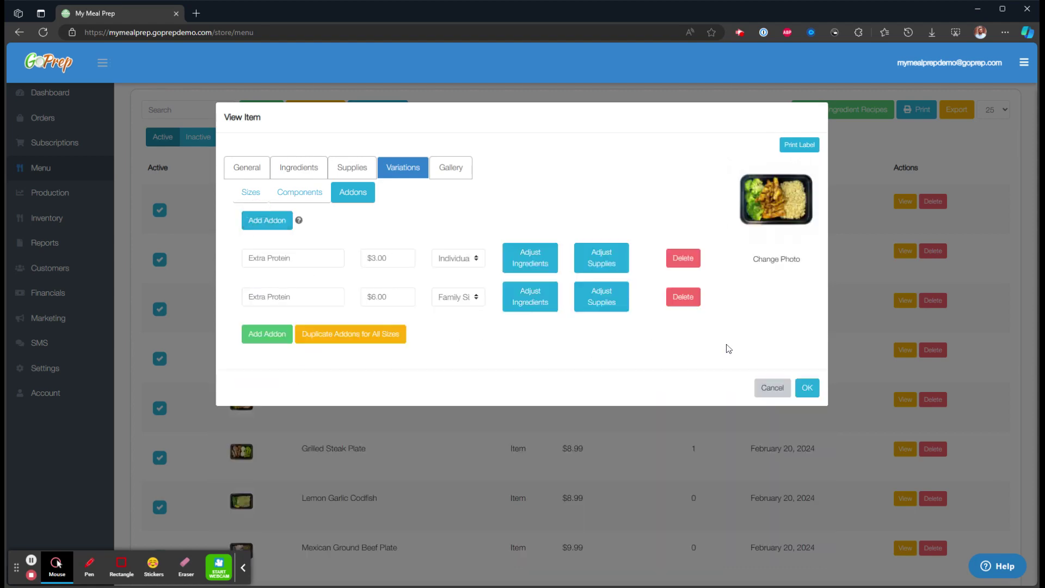
{"action": "left_click", "coordinate": [680, 342]}
{"action": "left_click", "coordinate": [806, 387]}
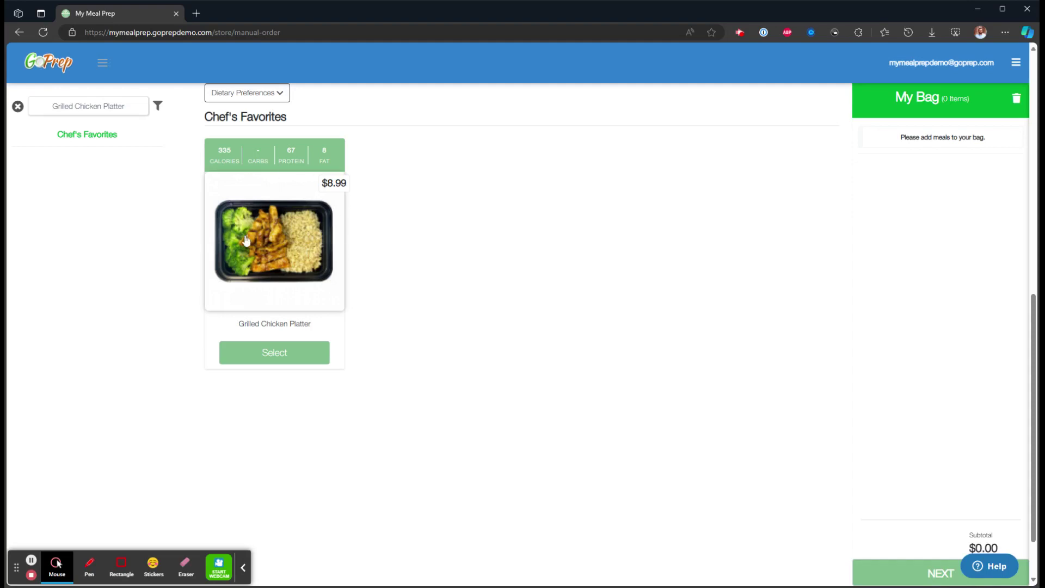
- Open the Grilled Chicken Platter on the manual order page and view its nutrition facts for the Family Size and Individual sizes
{"action": "left_click", "coordinate": [271, 279]}
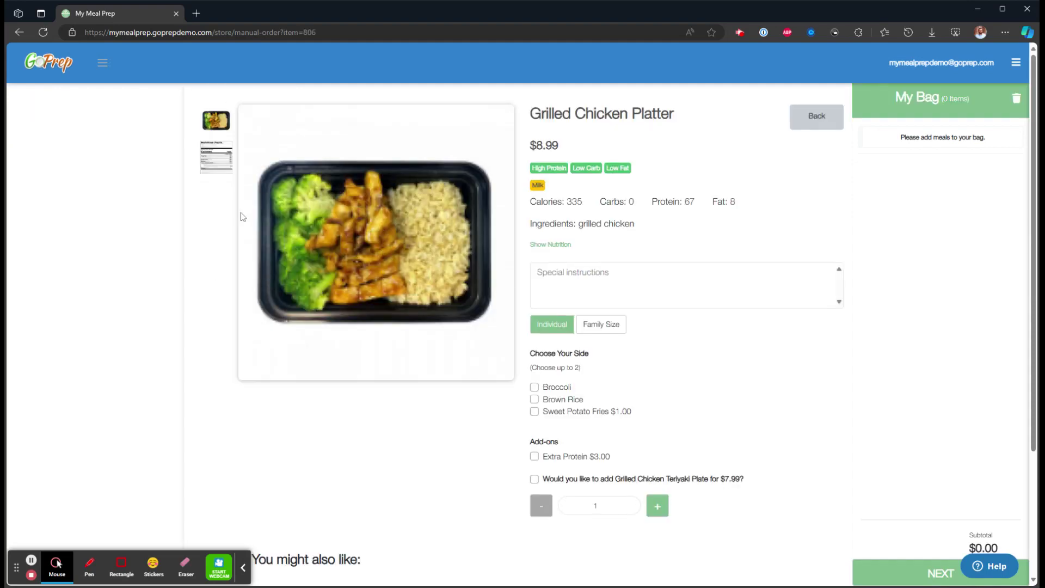
{"action": "left_click", "coordinate": [220, 166]}
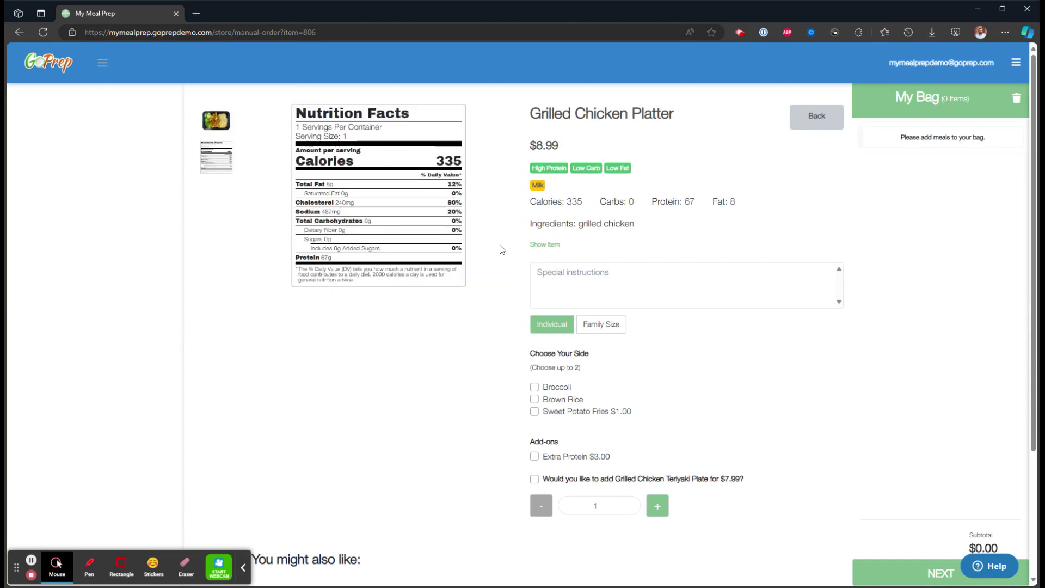
{"action": "left_click", "coordinate": [601, 327]}
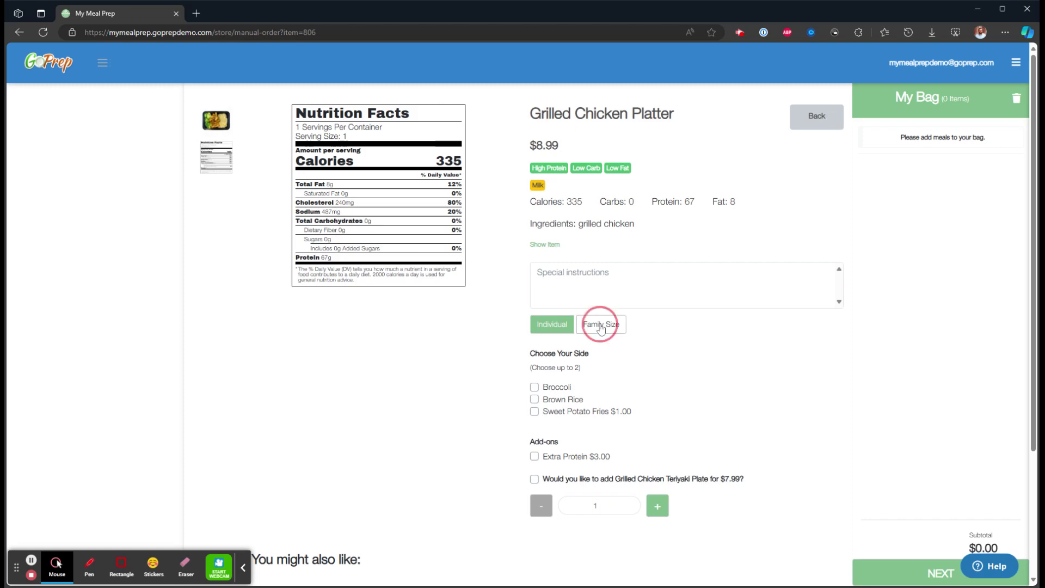
{"action": "left_click", "coordinate": [555, 326]}
- Choose the Broccoli and Brown Rice sides and the Extra Protein add-on for the Individual Grilled Chicken Platter
{"action": "left_click", "coordinate": [534, 387]}
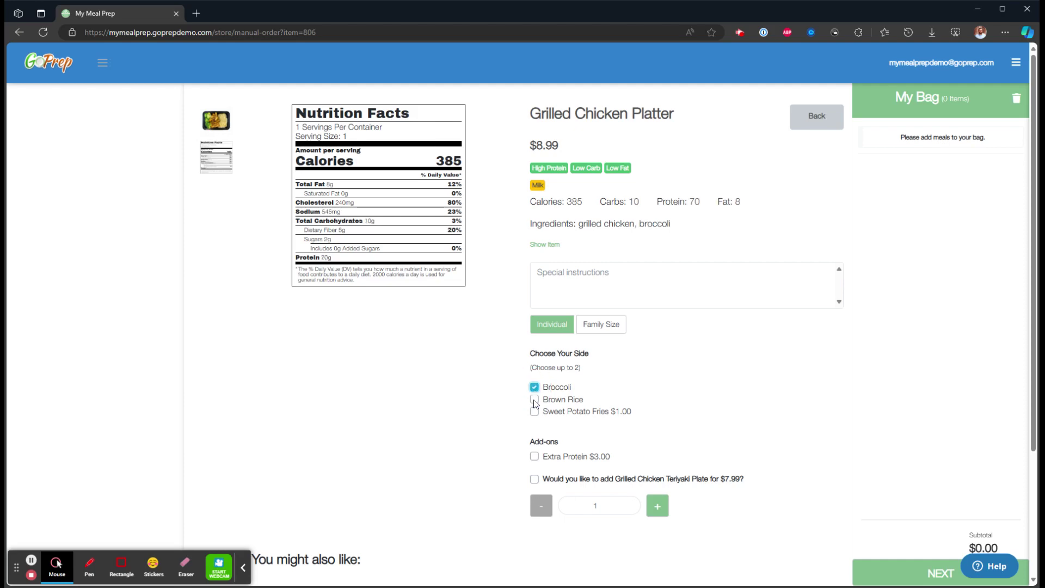
{"action": "left_click", "coordinate": [534, 400]}
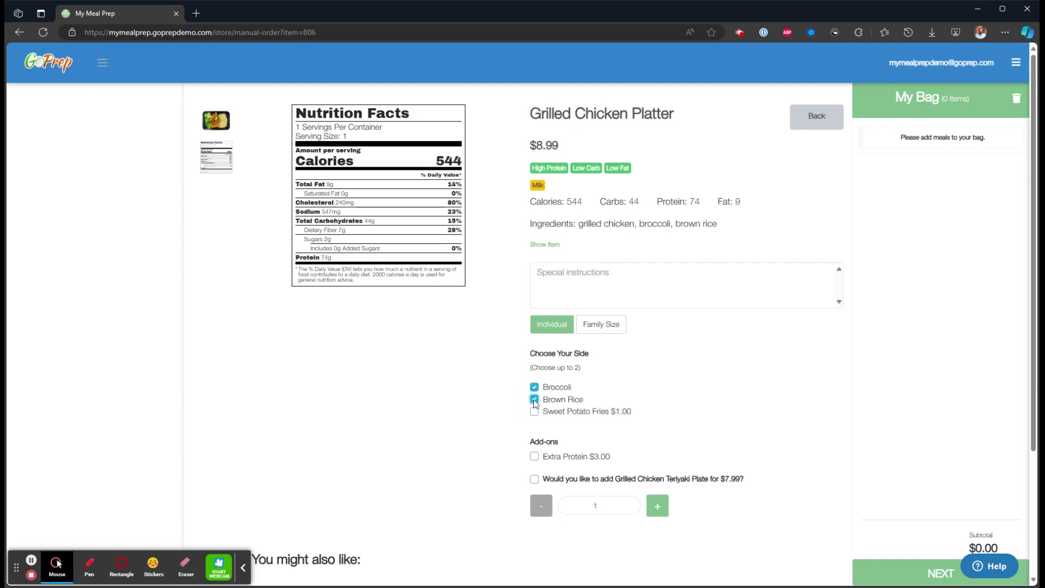
{"action": "left_click", "coordinate": [535, 457]}
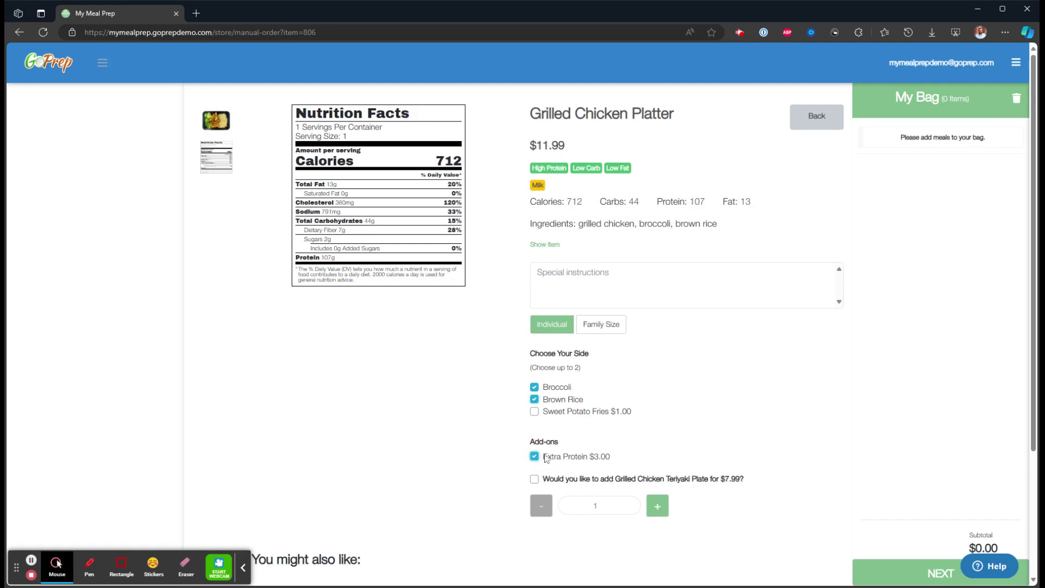